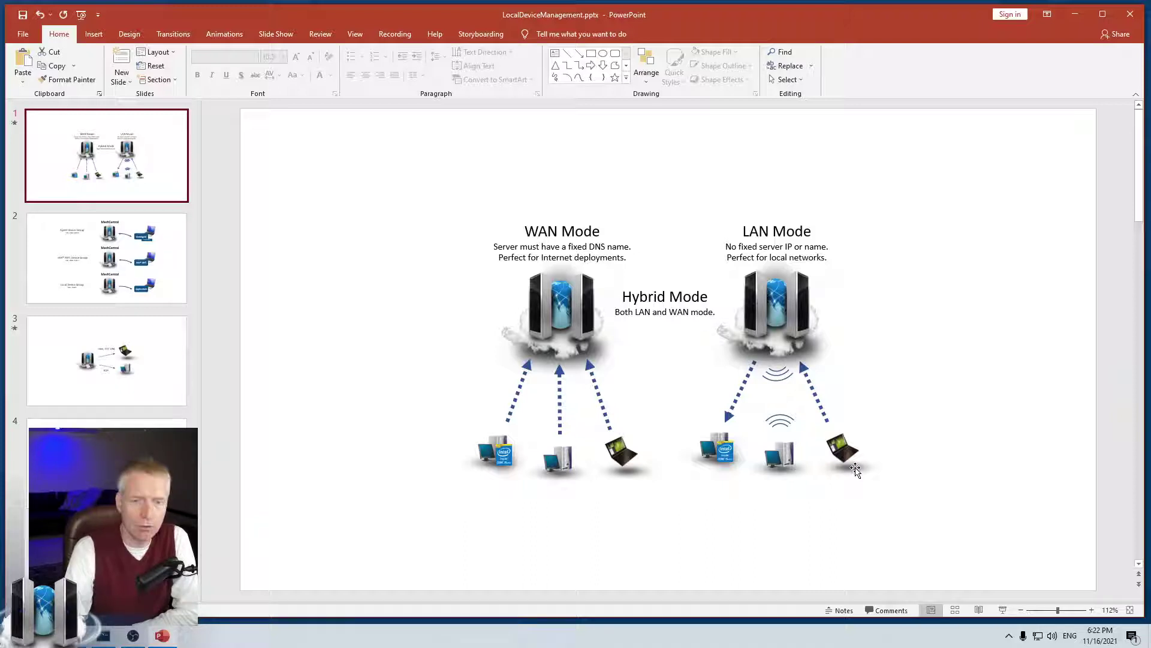
# - Show slide 2 on device group types, then scroll to slide 3 showing SSH, FTP, VNC and RDP access
pyautogui.click(144, 279)
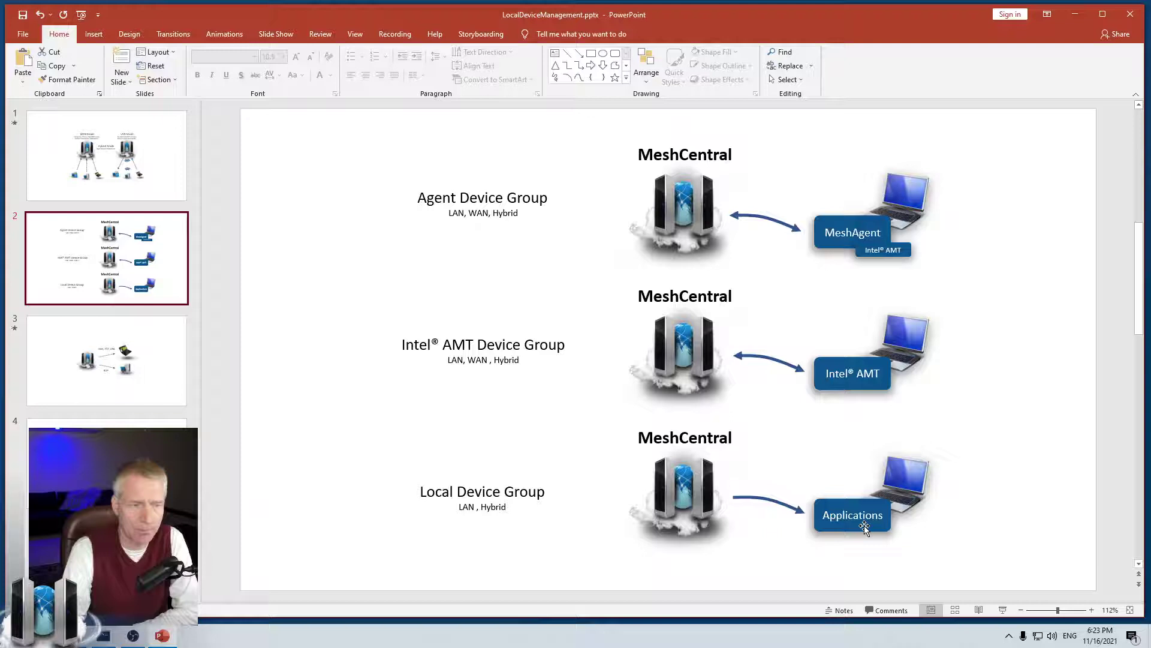
pyautogui.scroll(-2, 759, 509)
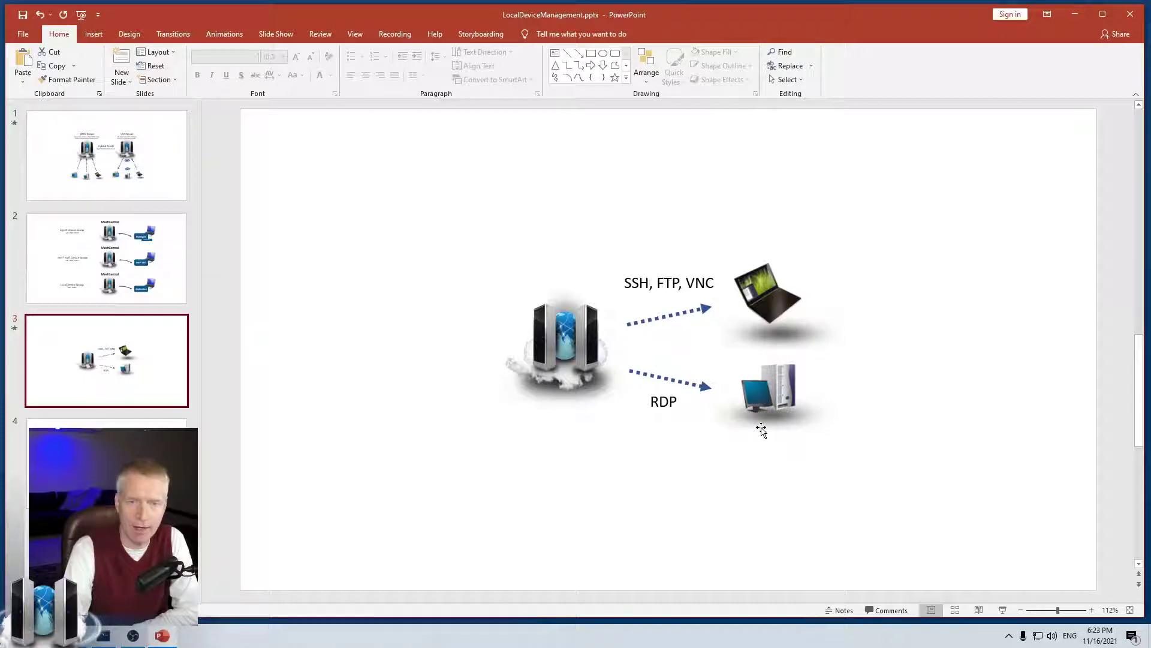
# - Minimize PowerPoint and highlight the Hybrid (LAN + WAN) mode text in the server's command window
pyautogui.click(1075, 13)
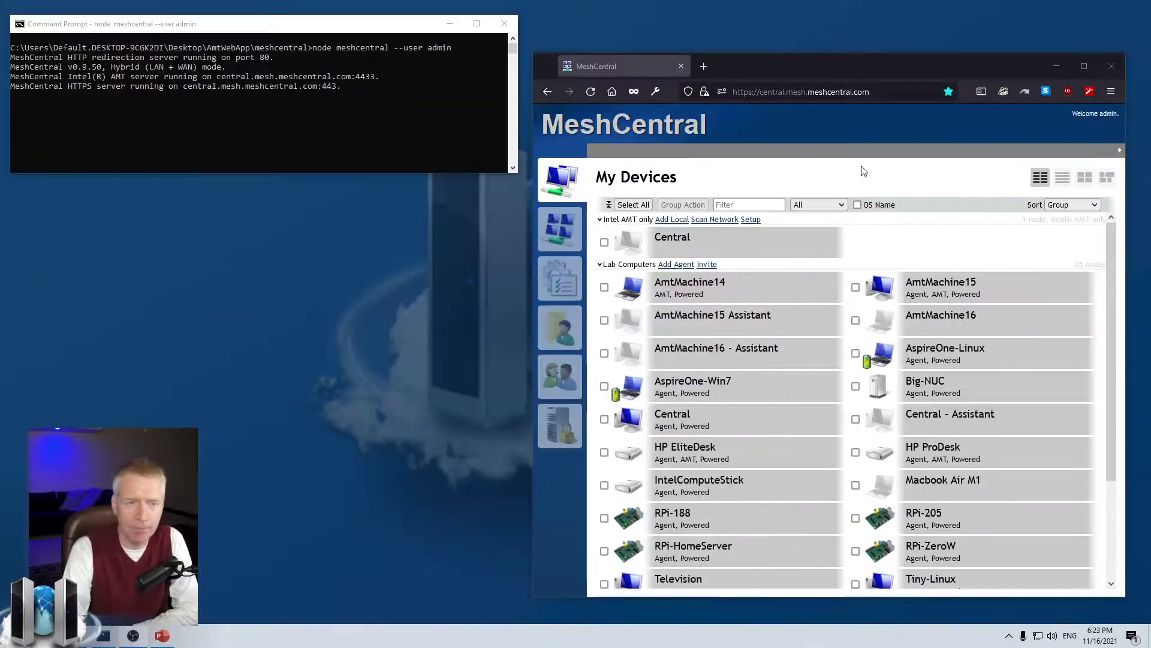
pyautogui.click(333, 149)
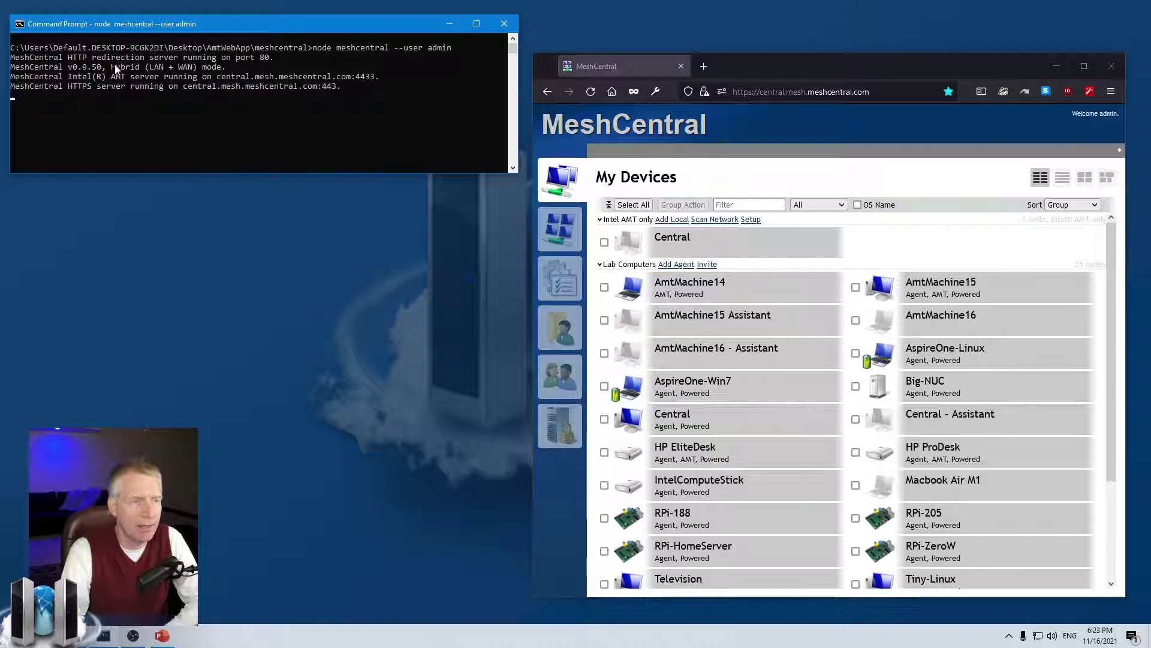
pyautogui.moveTo(114, 67); pyautogui.dragTo(195, 67)
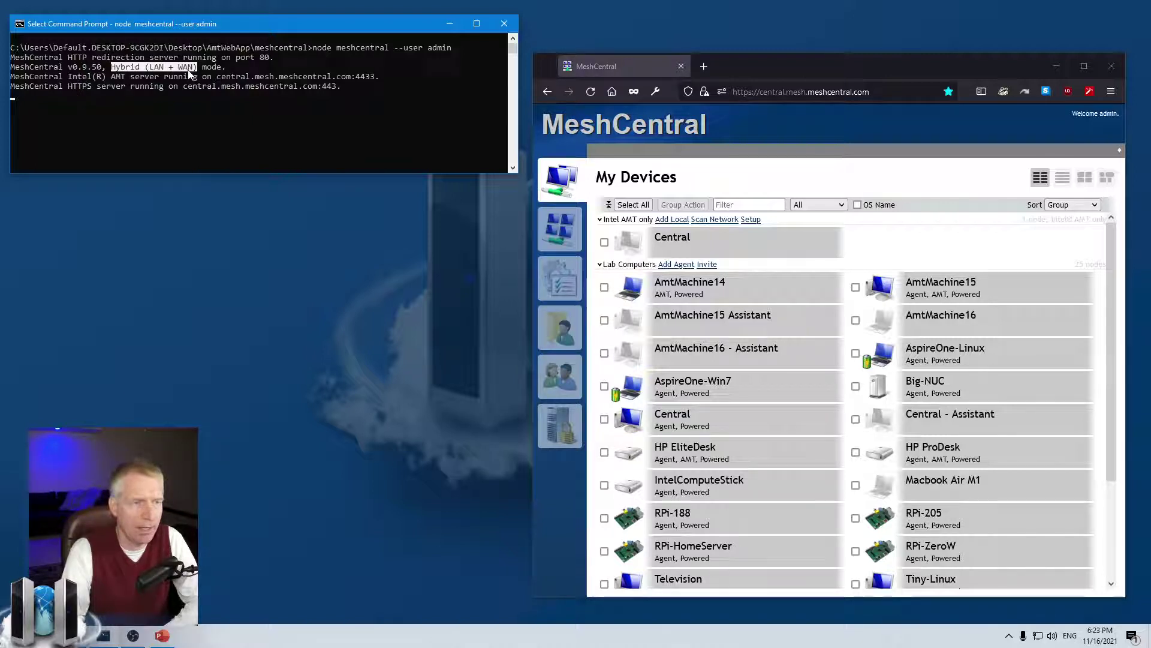
pyautogui.click(186, 79)
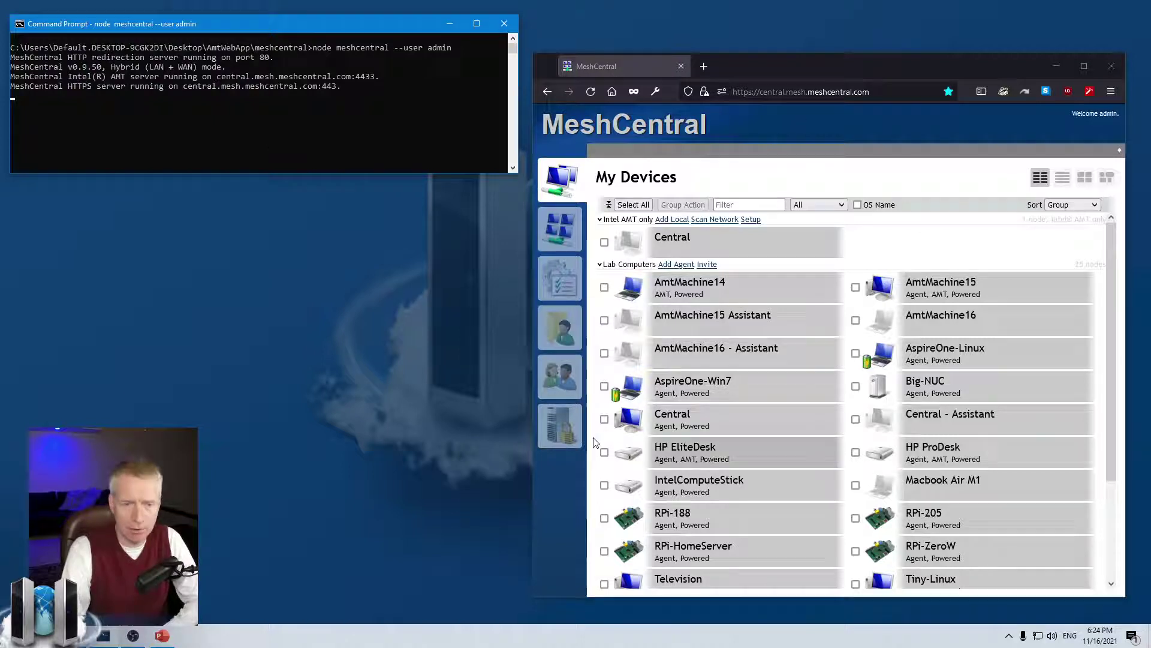
# - Run info in MeshCentral's My Server console and highlight the Hybrid (LAN + WAN) runMode value
pyautogui.click(577, 485)
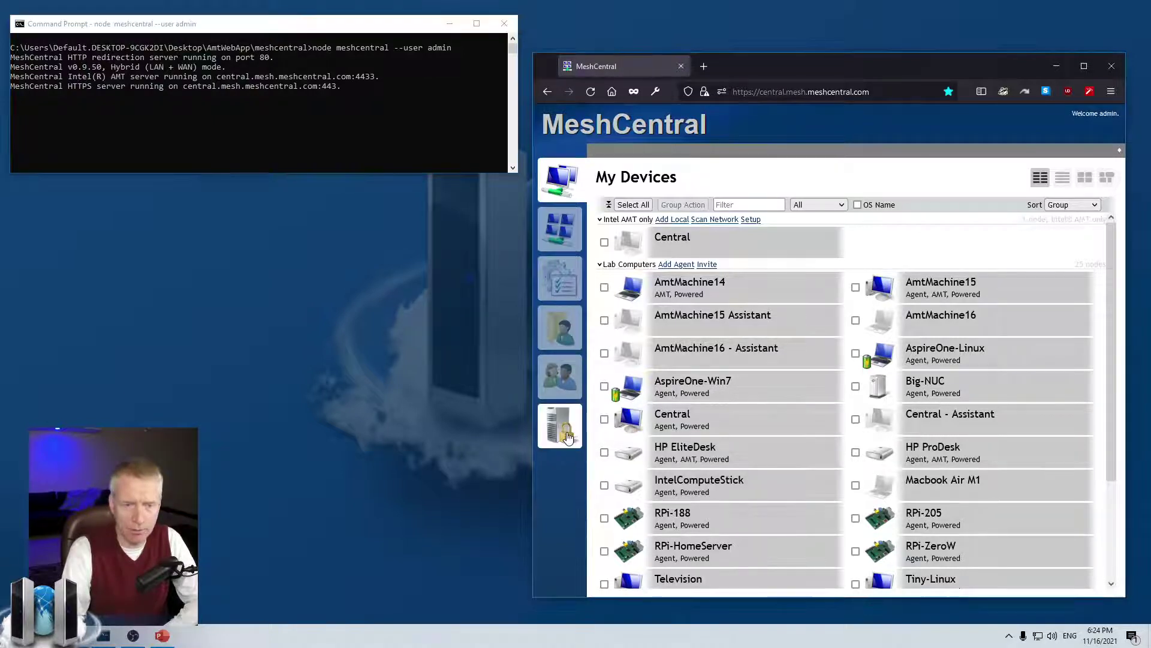
pyautogui.click(568, 437)
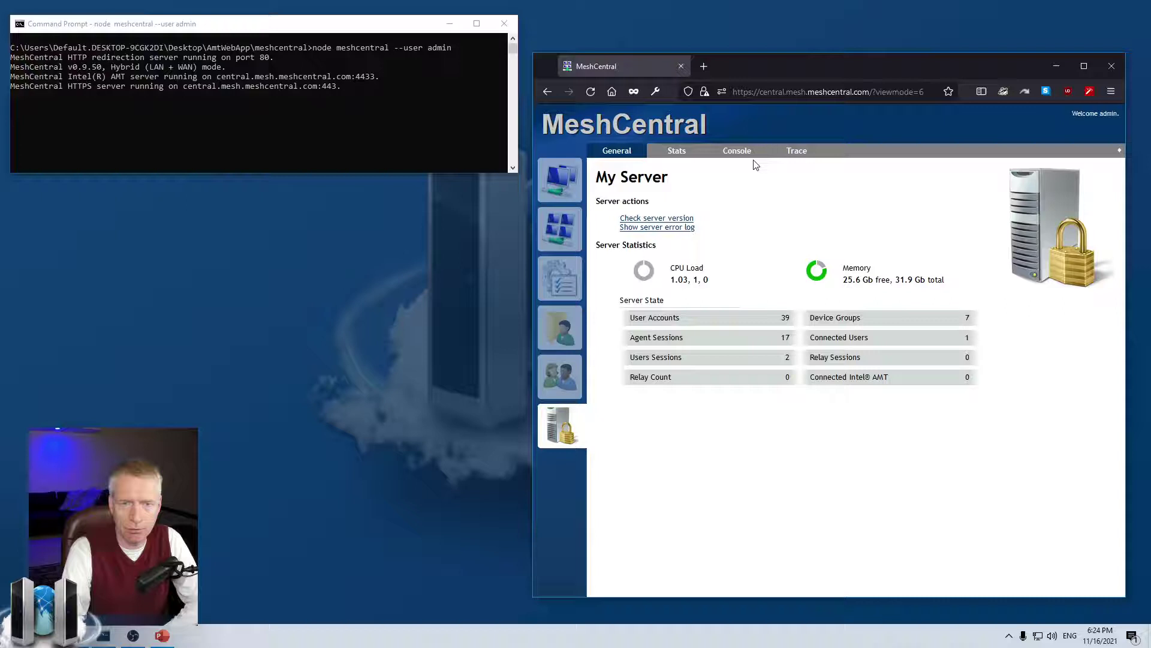
pyautogui.click(737, 150)
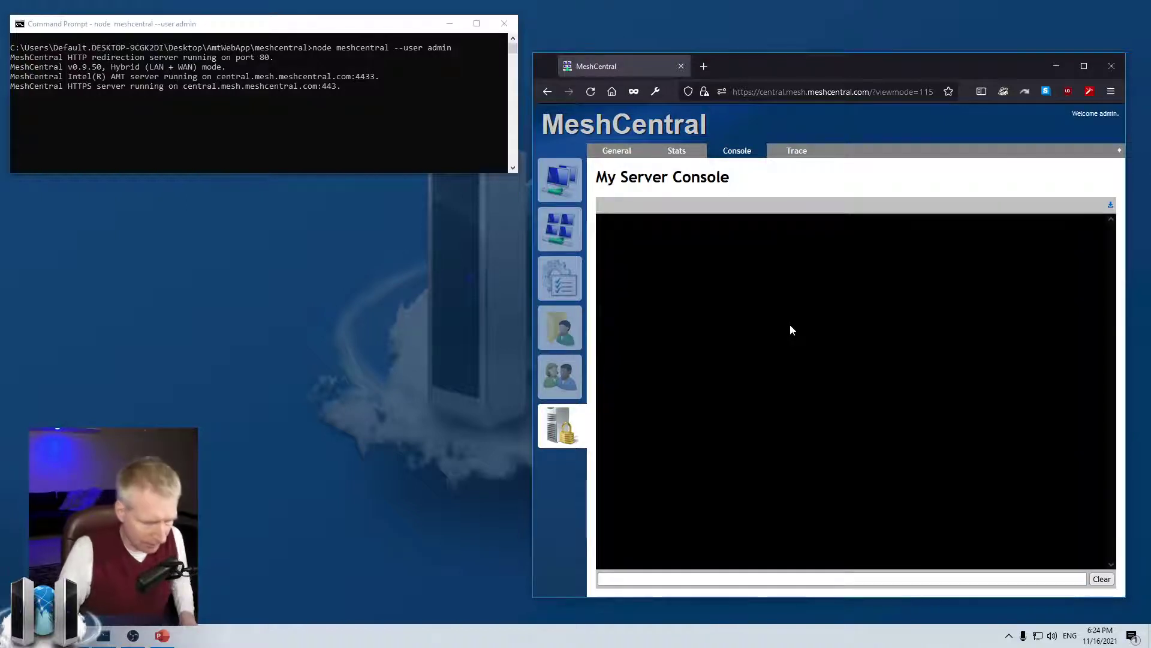
pyautogui.write('info')
pyautogui.press('Return')
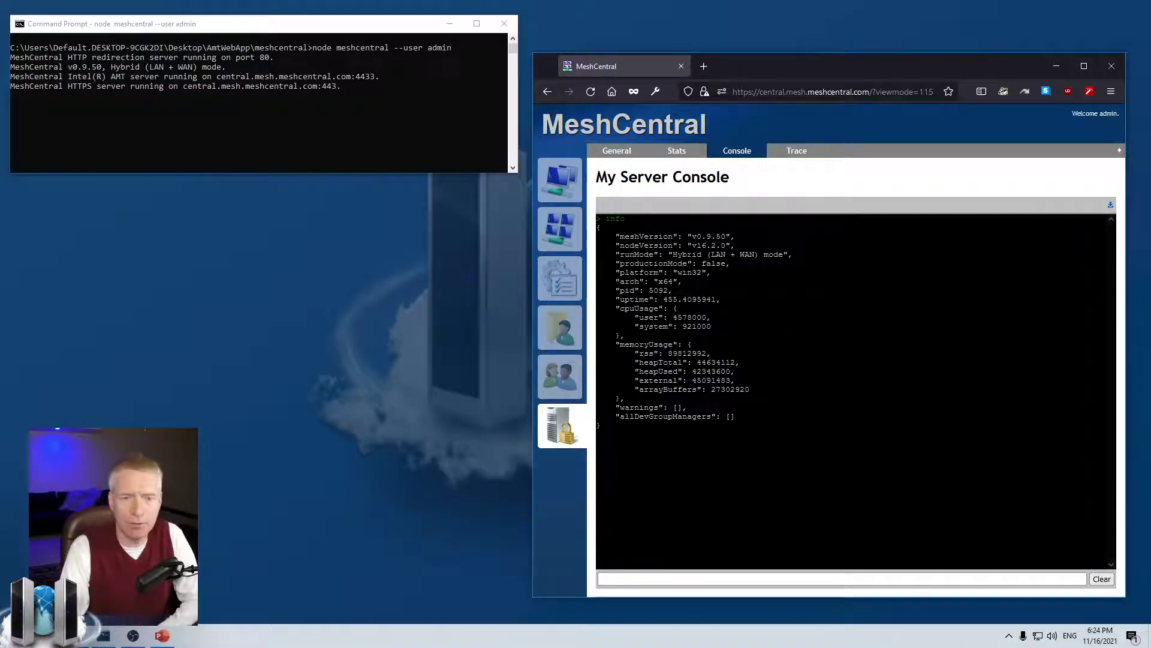
pyautogui.moveTo(671, 254); pyautogui.dragTo(784, 255)
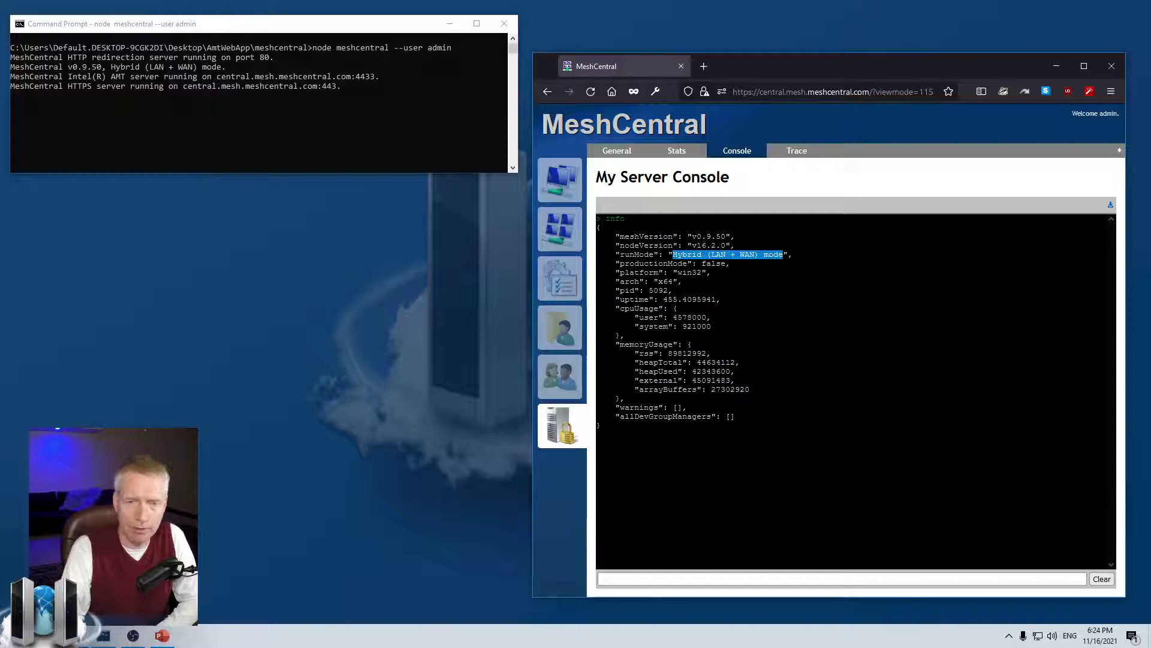
pyautogui.click(777, 272)
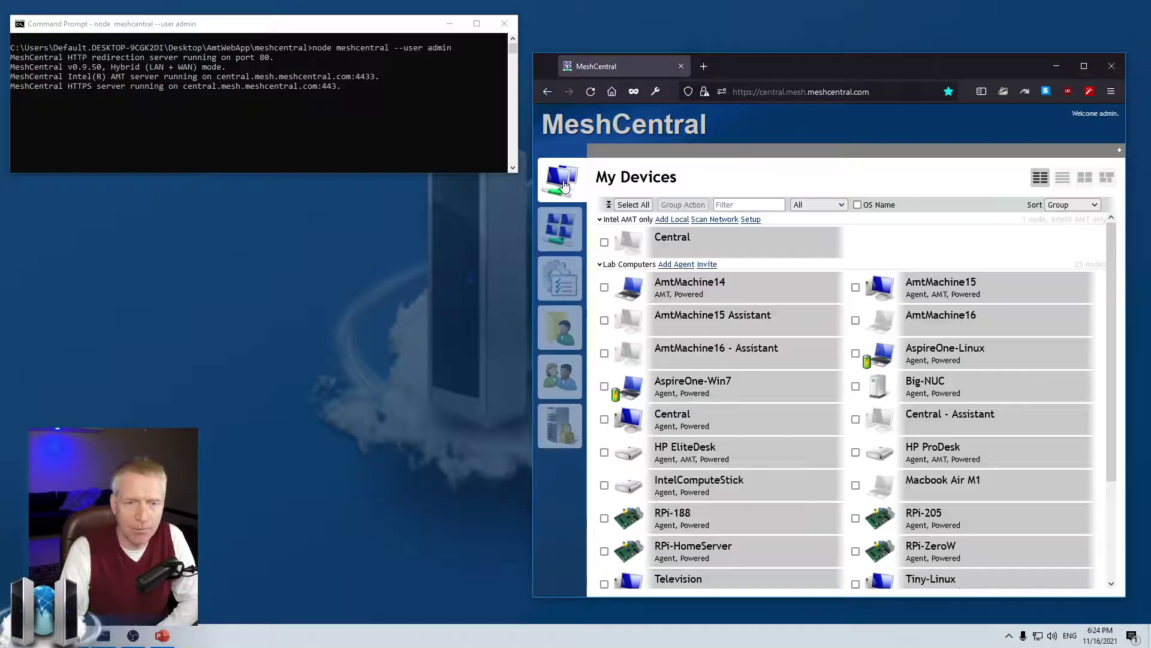
# - Return to the My Devices list and look over the device groups
pyautogui.click(563, 181)
pyautogui.scroll(-5, 906, 439)
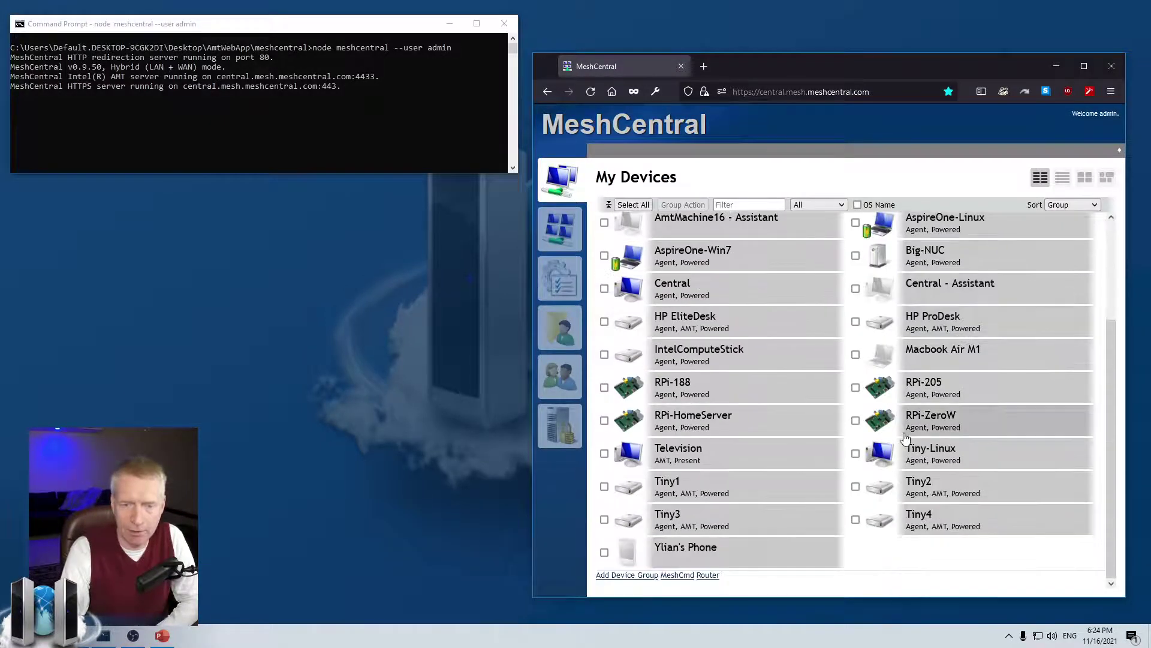
pyautogui.scroll(5, 905, 440)
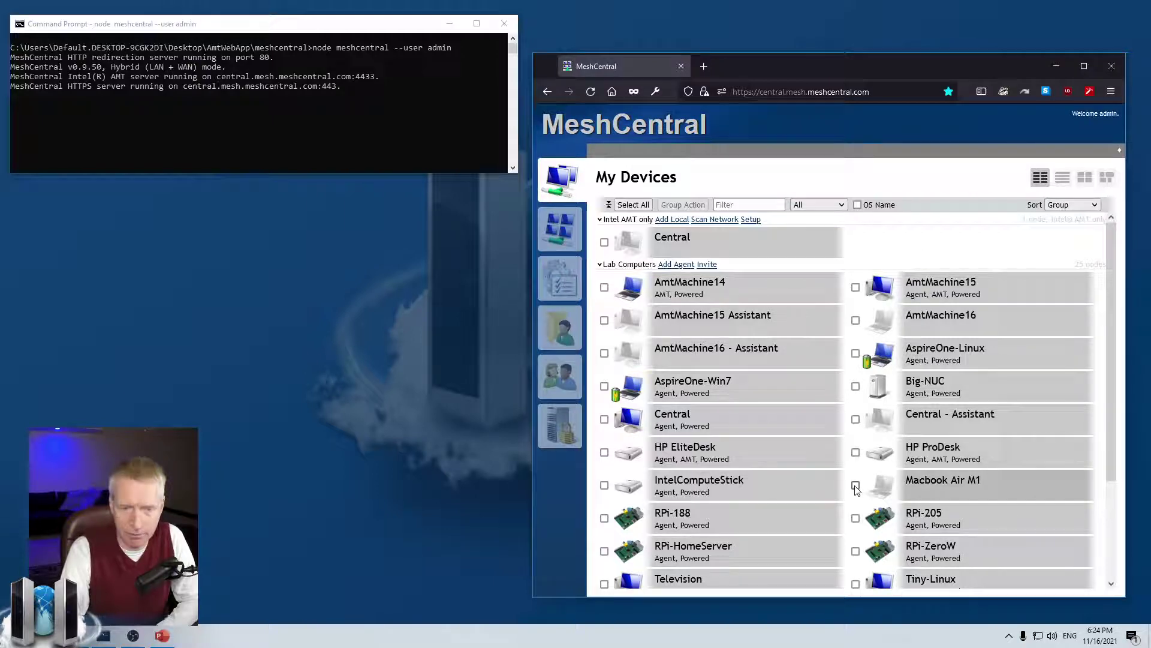
pyautogui.scroll(-2, 856, 489)
pyautogui.scroll(2, 926, 372)
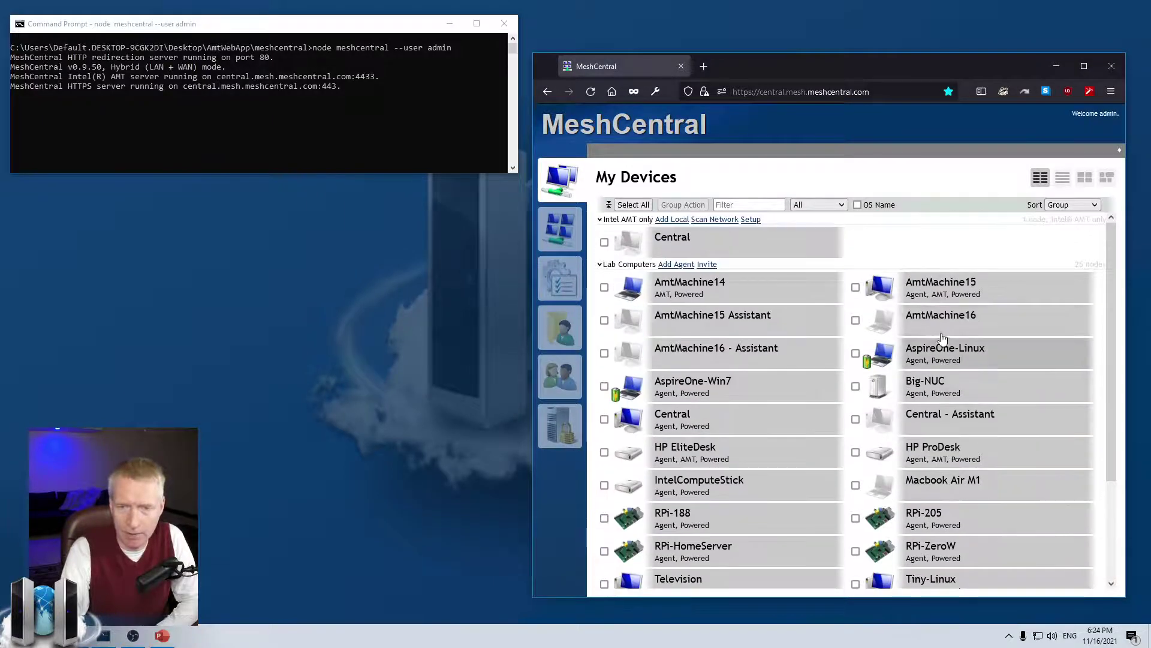
# - Connect briefly to AmtMachine15's remote desktop, disconnect, and return to My Devices
pyautogui.click(935, 285)
pyautogui.click(677, 151)
pyautogui.click(620, 205)
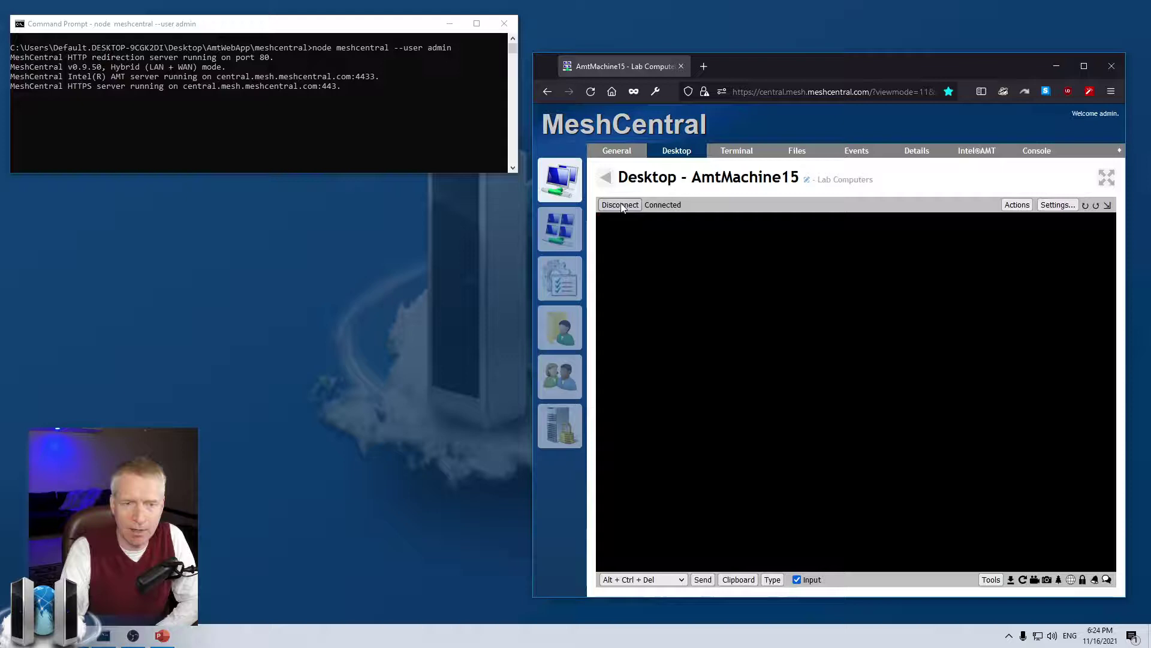
pyautogui.click(620, 204)
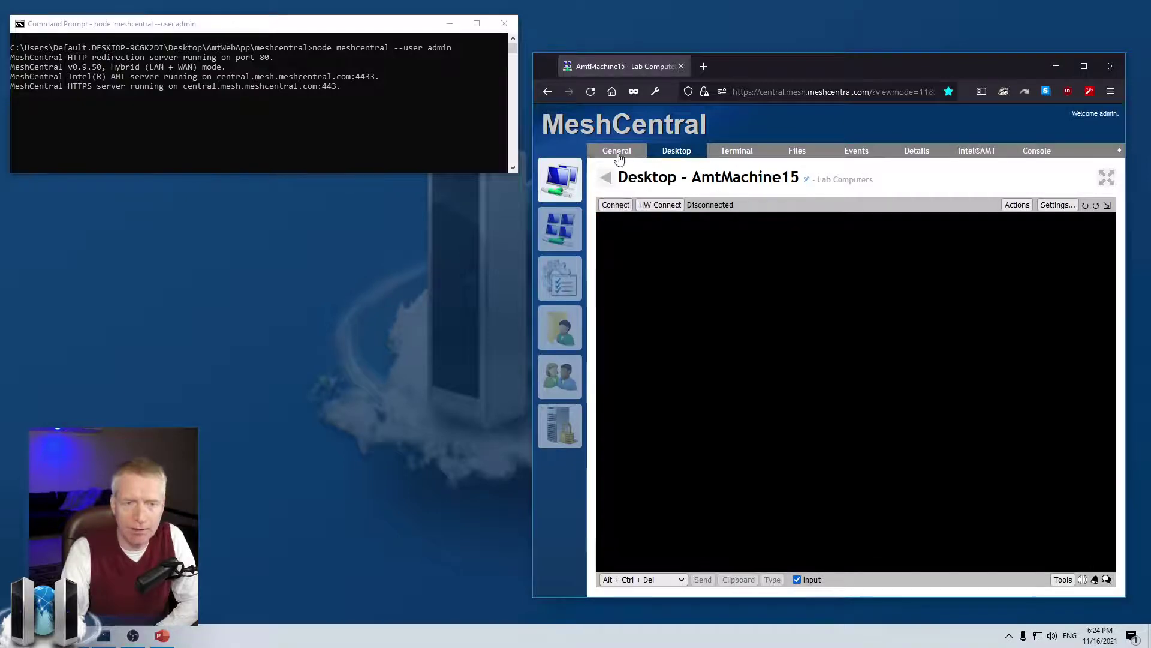
pyautogui.click(556, 189)
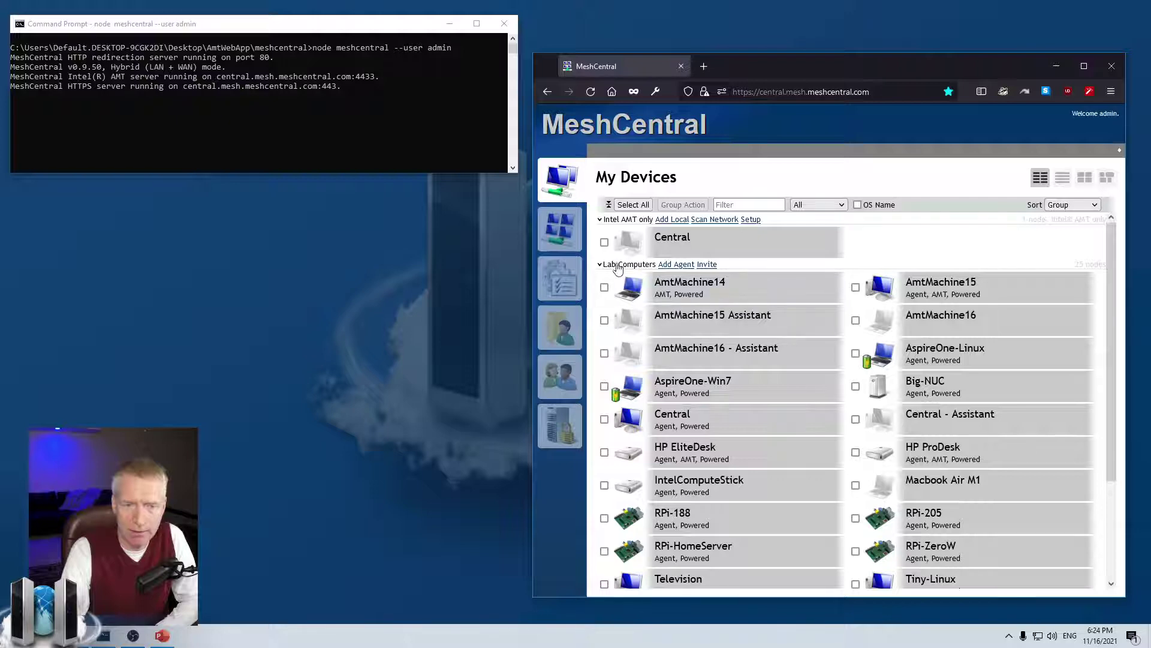
pyautogui.scroll(-3, 926, 367)
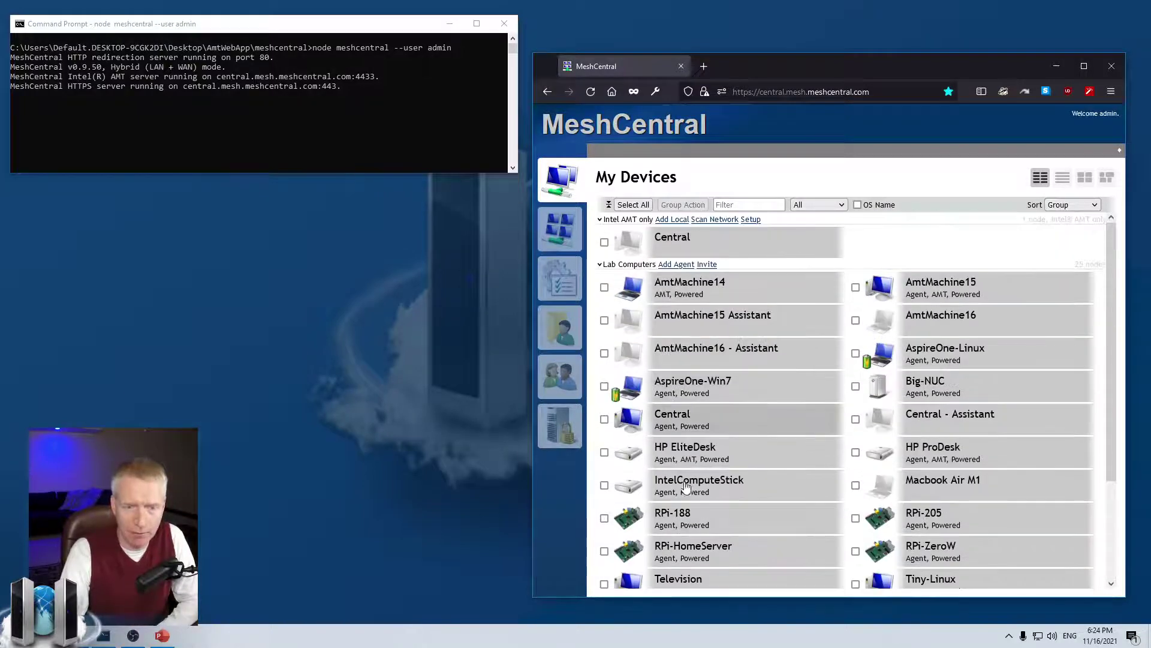
# - Create a device group named 'Test Local Device Group' of type Local devices, no agent
pyautogui.click(608, 577)
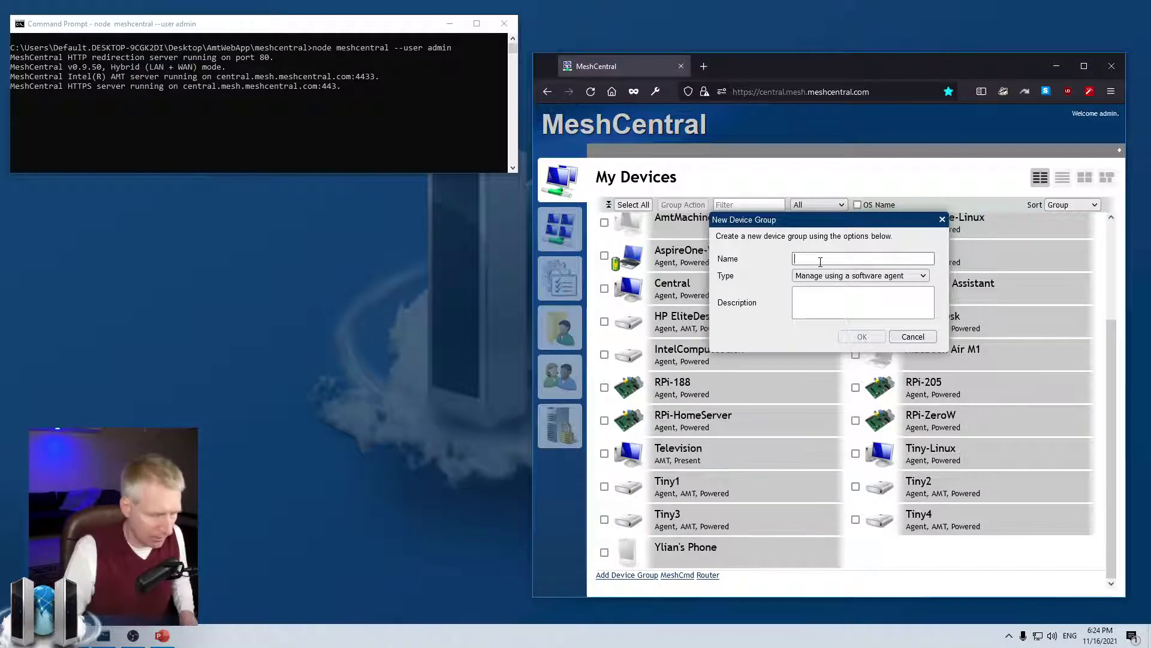
pyautogui.write('Test Local Device Group')
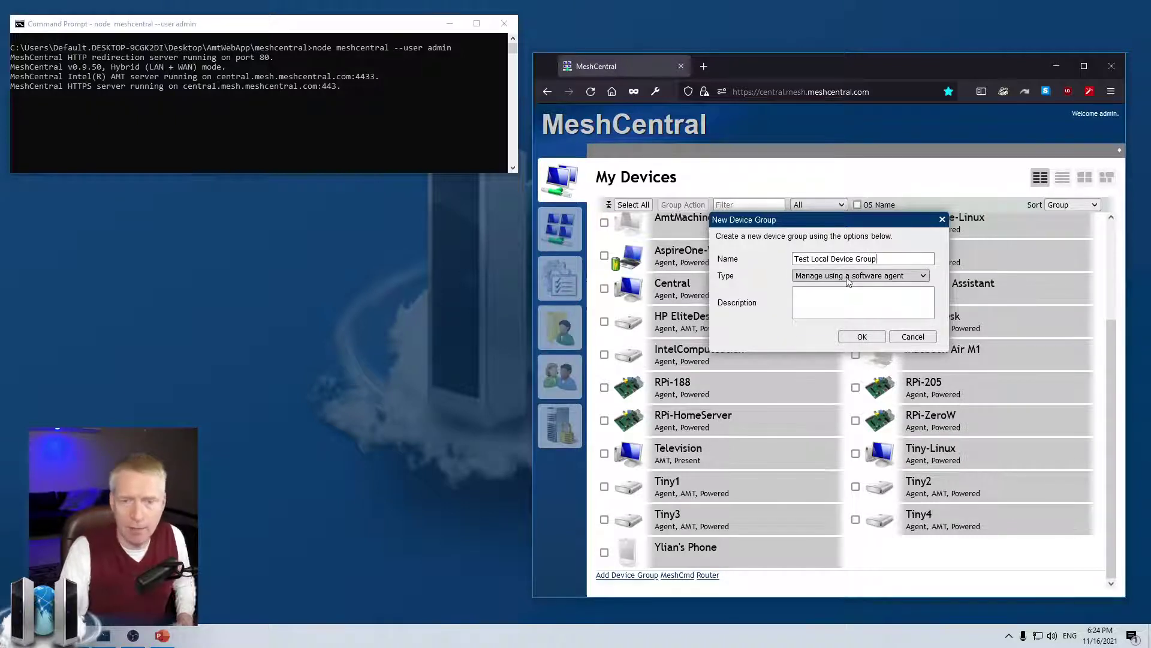
pyautogui.click(847, 277)
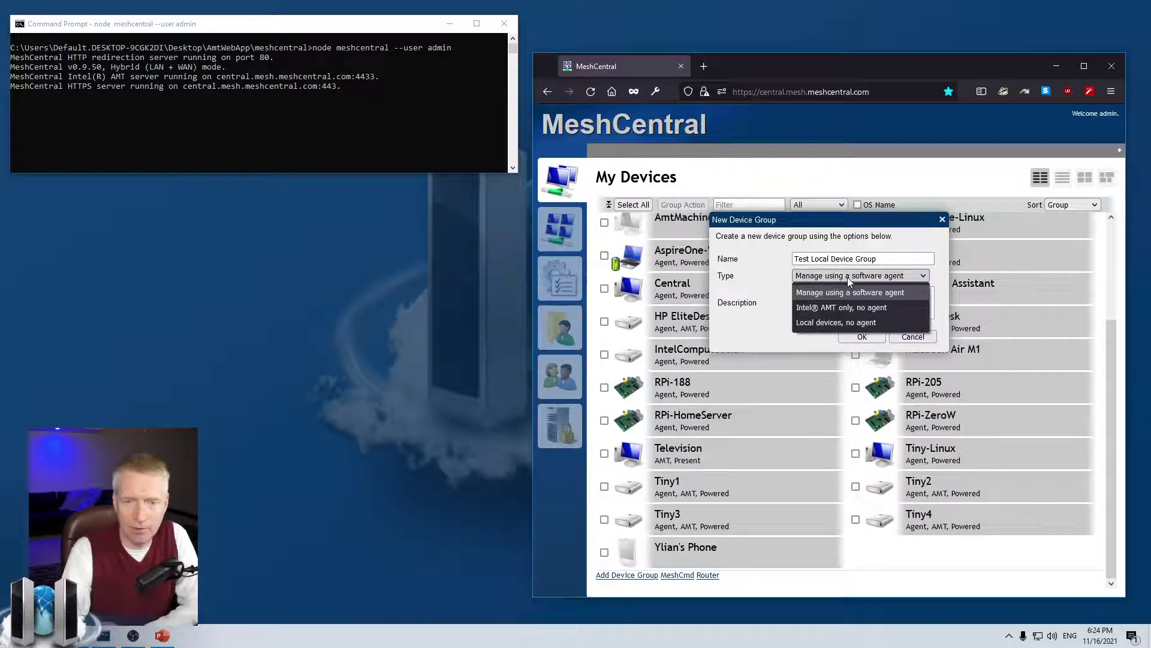
pyautogui.click(831, 323)
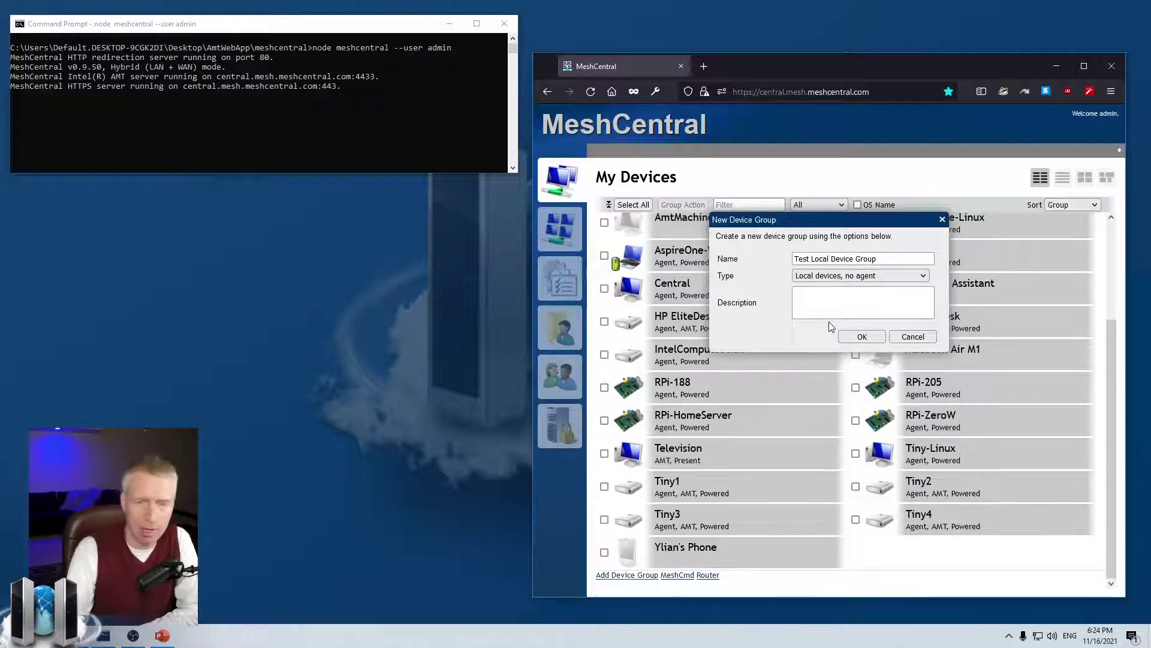
pyautogui.click(862, 336)
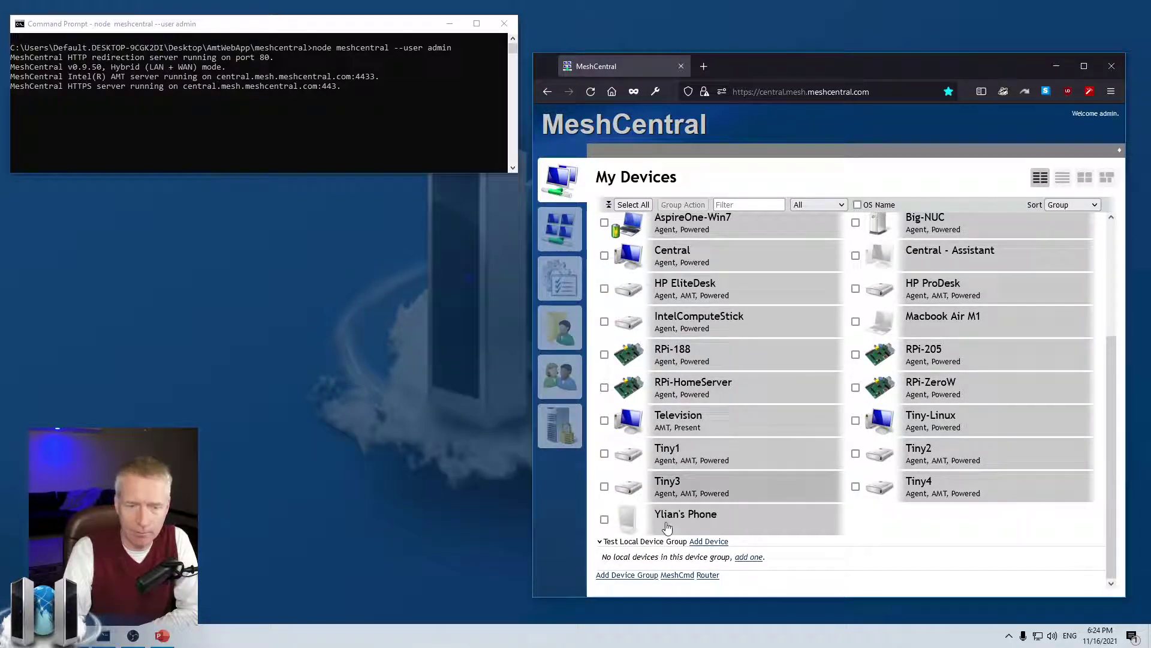
# - Start adding a local device to Test Local Device Group, review the device types, and cancel
pyautogui.click(707, 542)
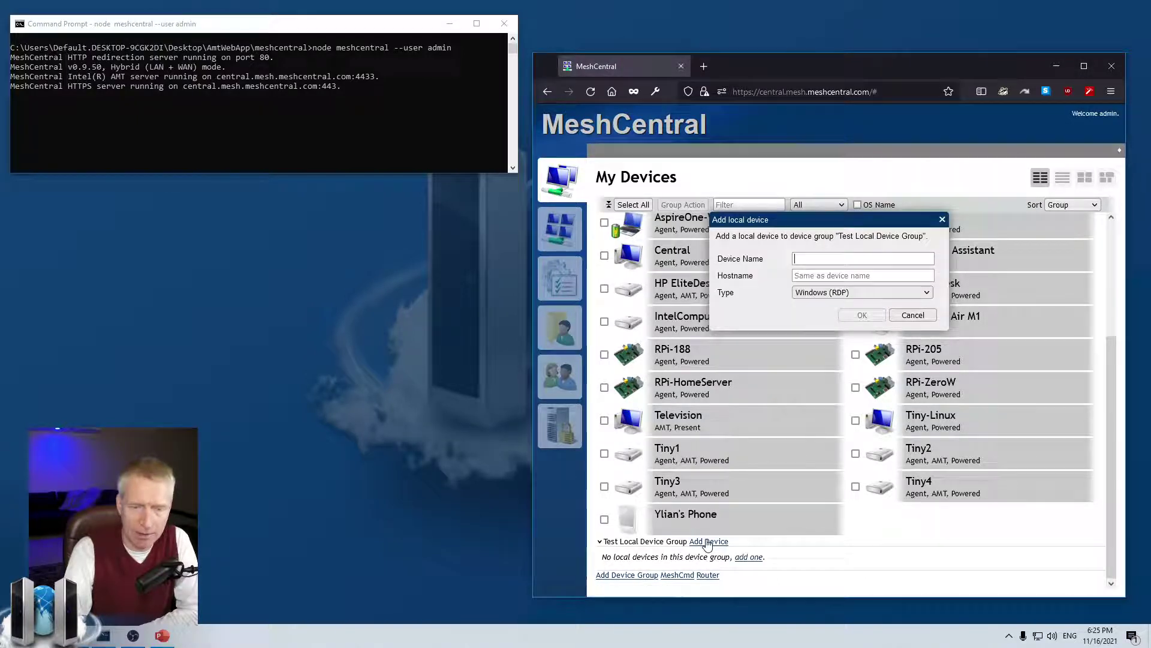
pyautogui.click(822, 259)
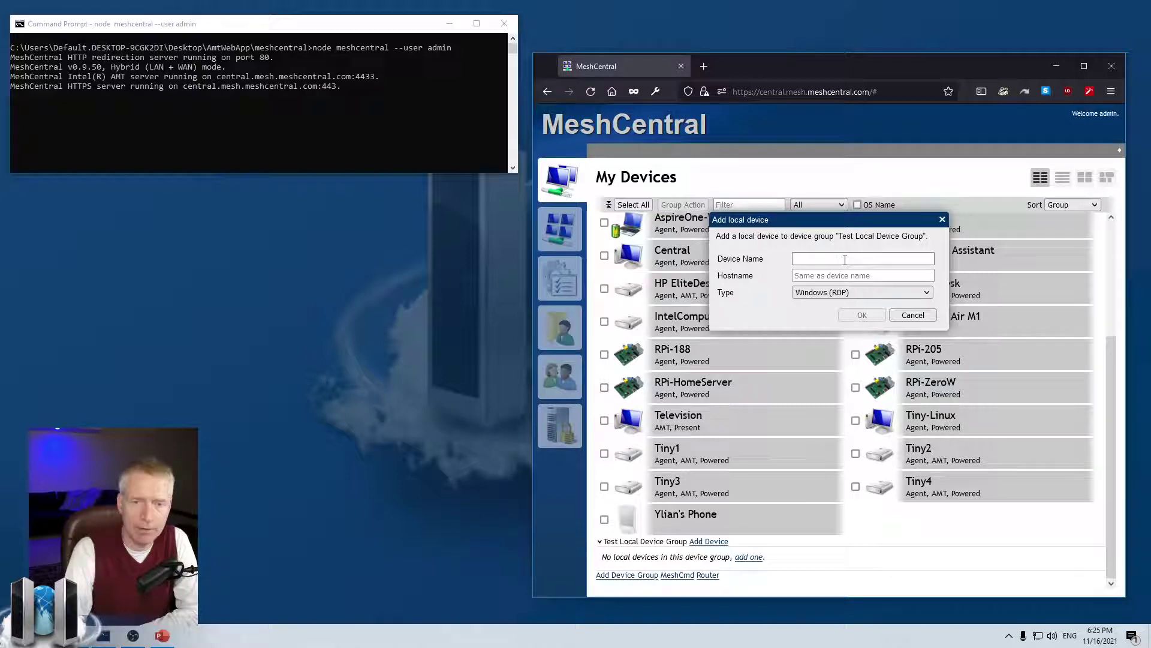
pyautogui.click(848, 292)
pyautogui.click(840, 299)
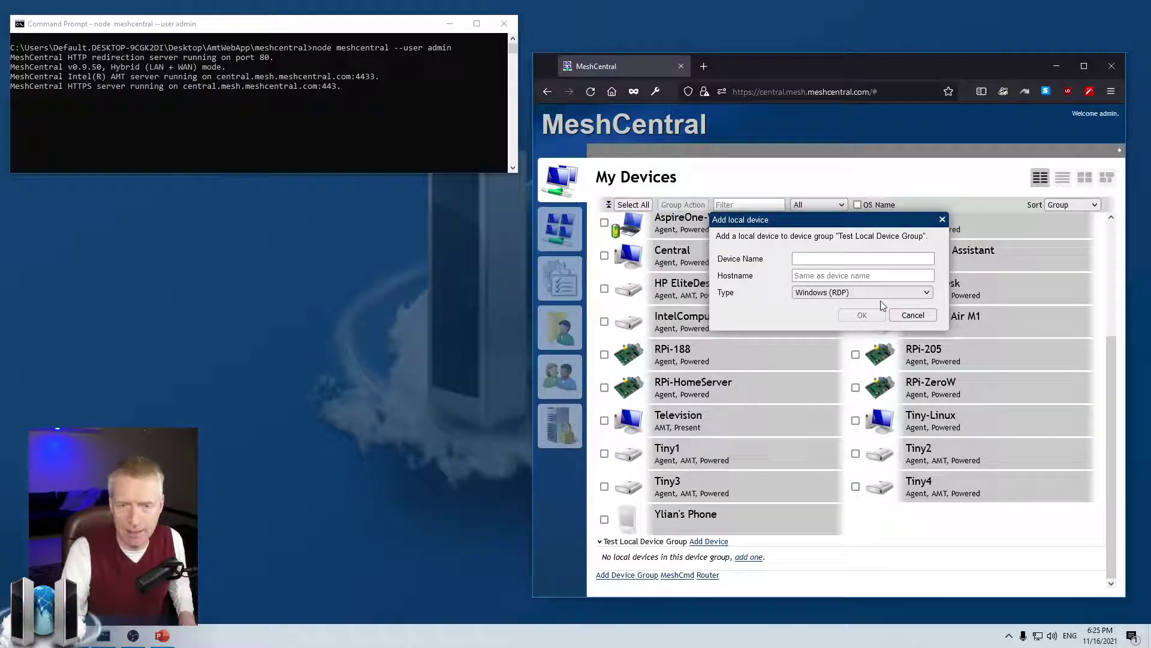
pyautogui.click(913, 315)
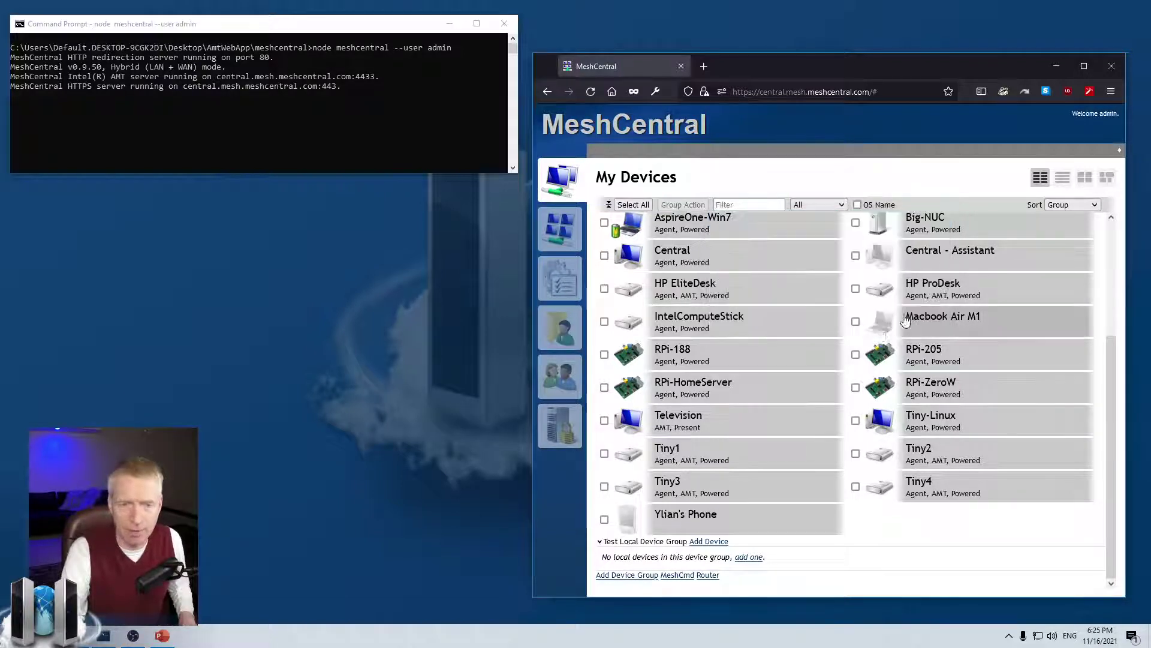
# - Copy RPi-188's hostname 192.168.2.189 from its device page and return to the device list
pyautogui.click(703, 358)
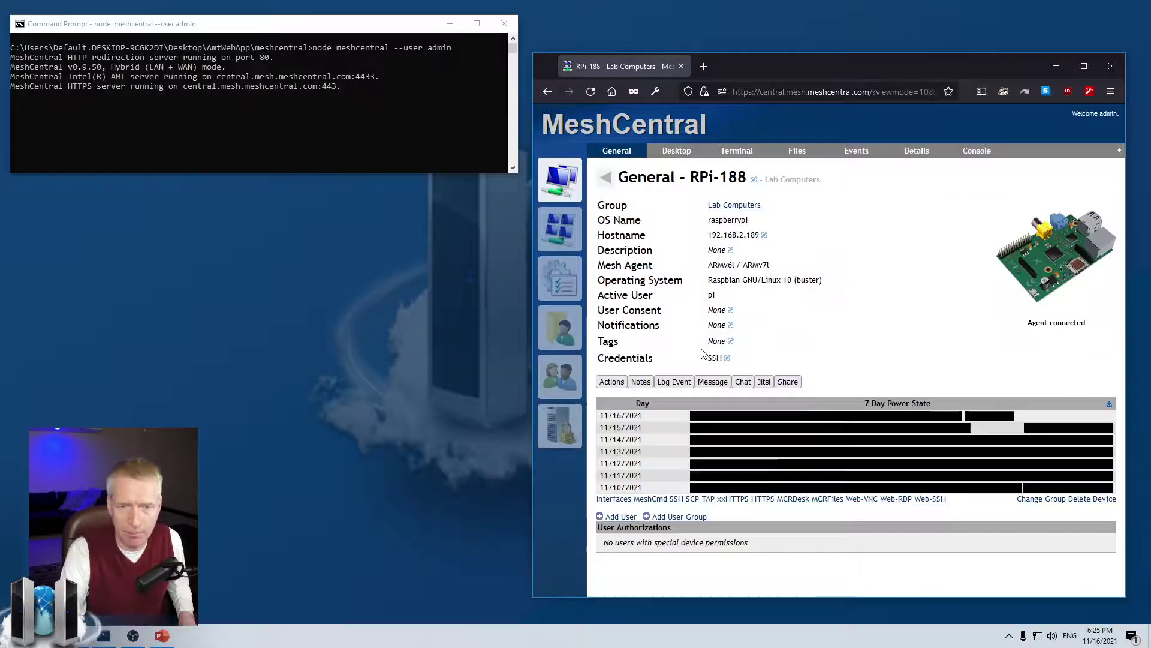
pyautogui.click(752, 240)
pyautogui.moveTo(874, 244); pyautogui.dragTo(793, 239)
pyautogui.hotkey('ctrl', 'c')
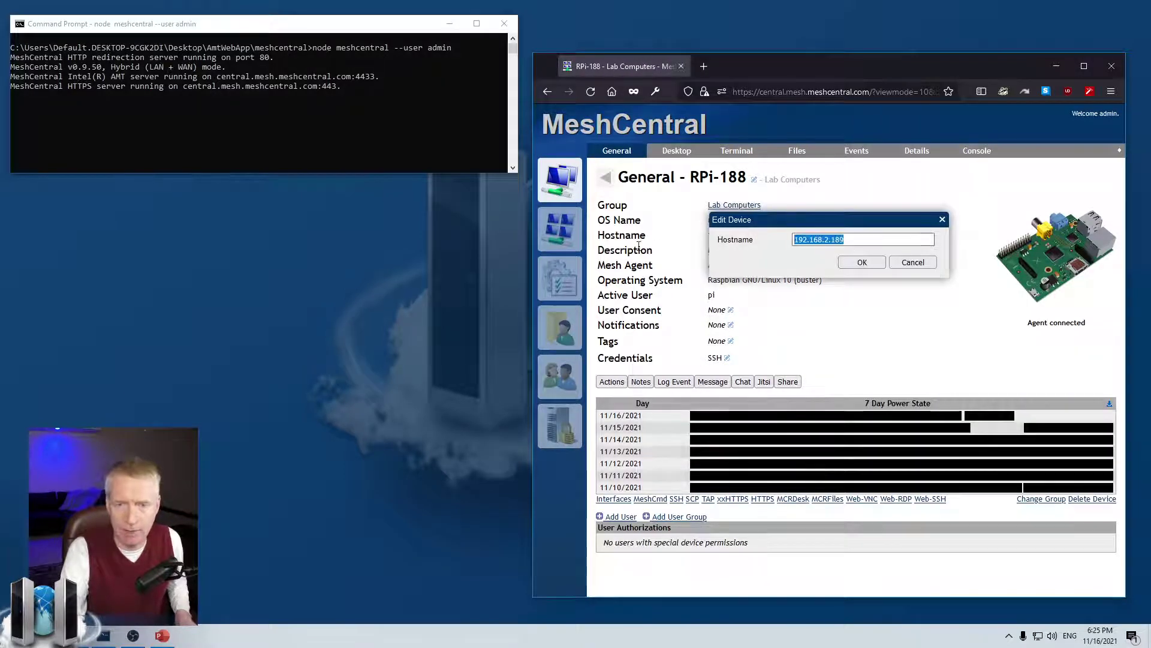
pyautogui.click(907, 262)
pyautogui.click(605, 177)
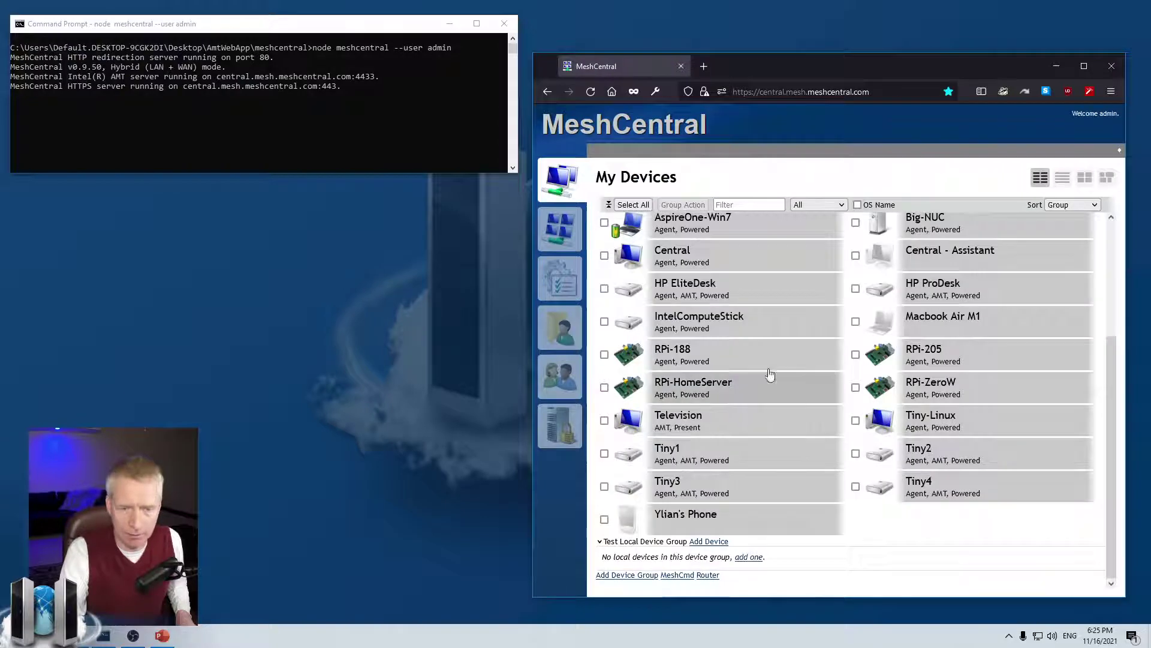
# - Add device RPi with hostname 192.168.2.189, type Linux (SSH/SCP/VNC), and open its page
pyautogui.click(720, 542)
pyautogui.click(846, 276)
pyautogui.hotkey('ctrl', 'v')
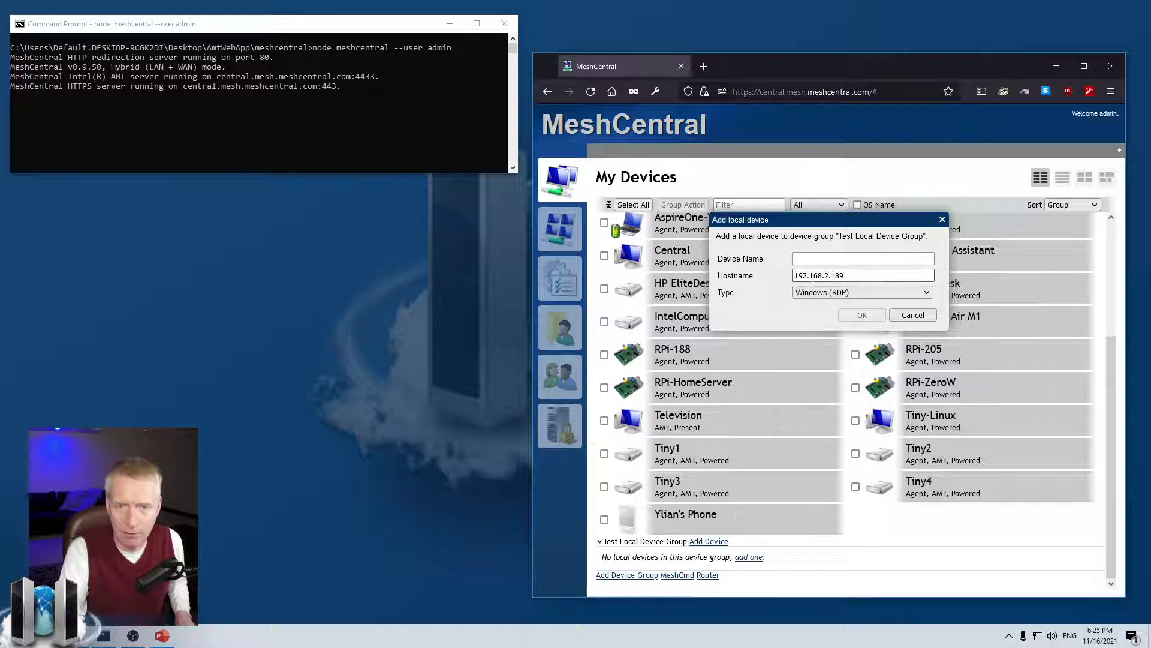
pyautogui.click(845, 259)
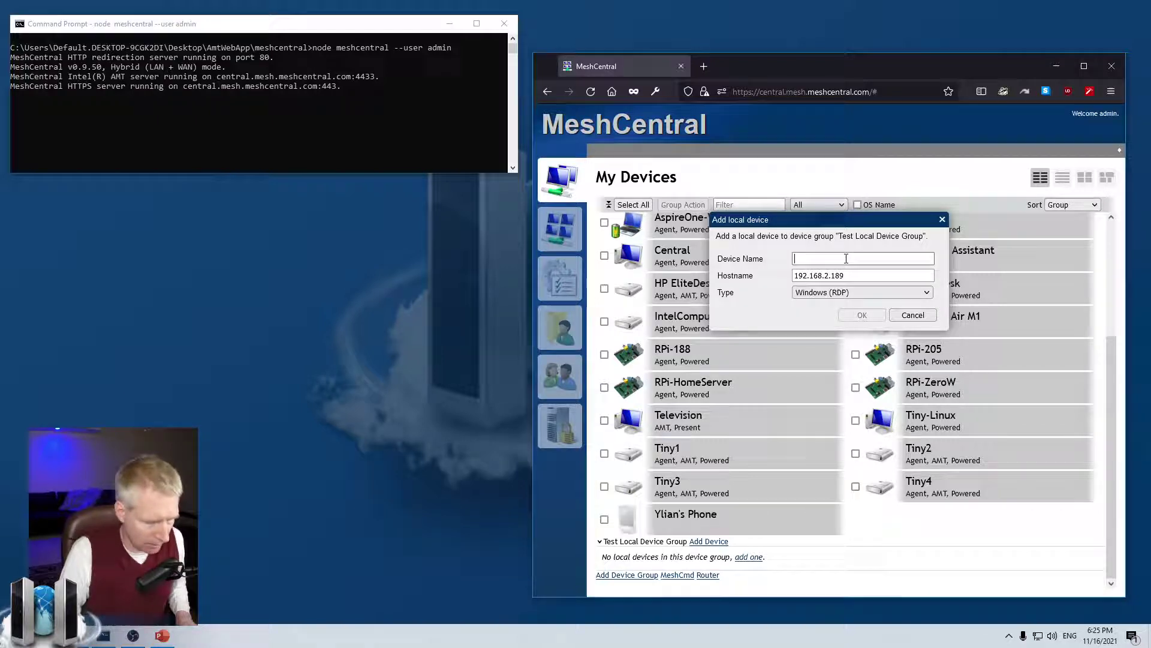
pyautogui.write('RpPi')
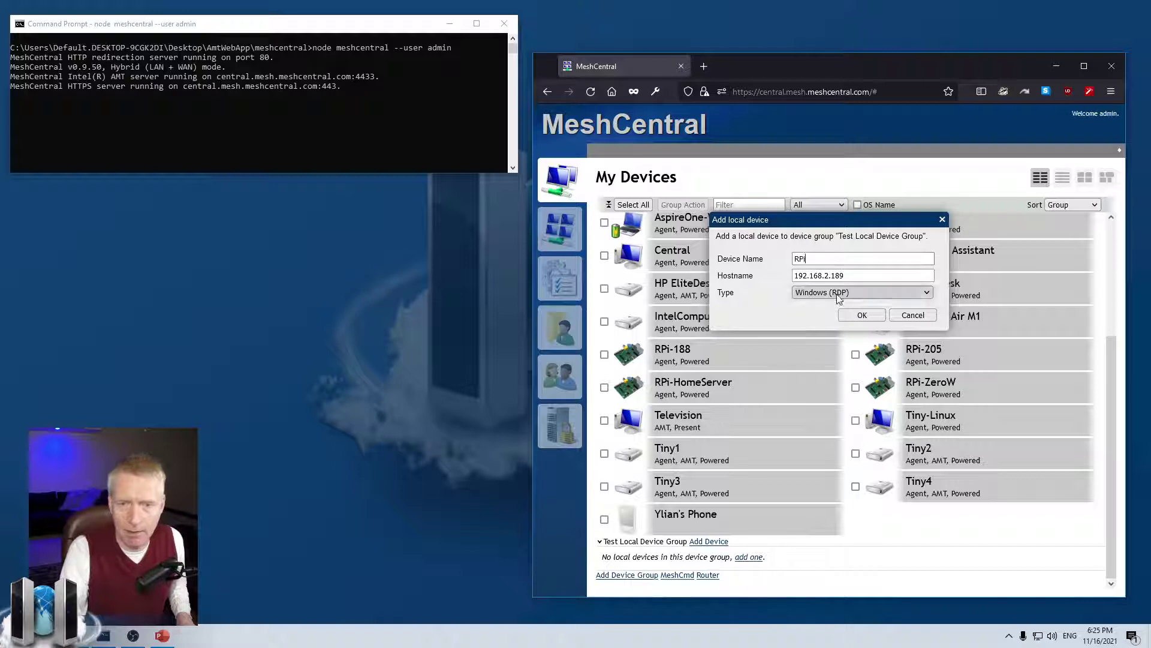
pyautogui.click(843, 293)
pyautogui.click(841, 322)
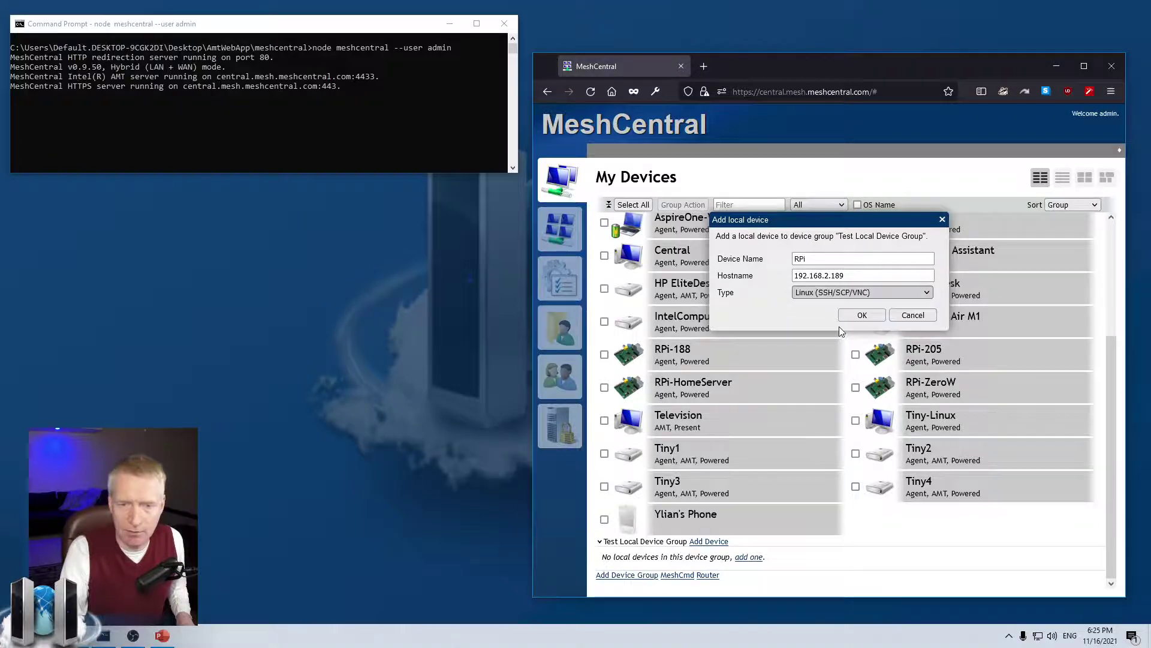
pyautogui.click(862, 314)
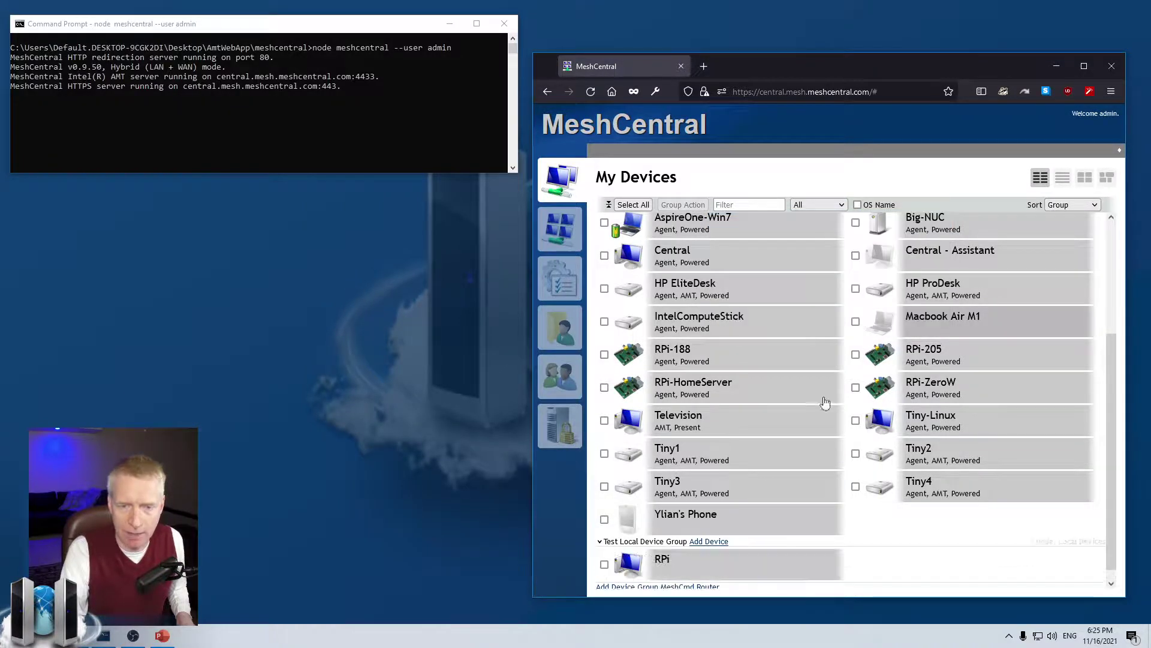
pyautogui.click(666, 558)
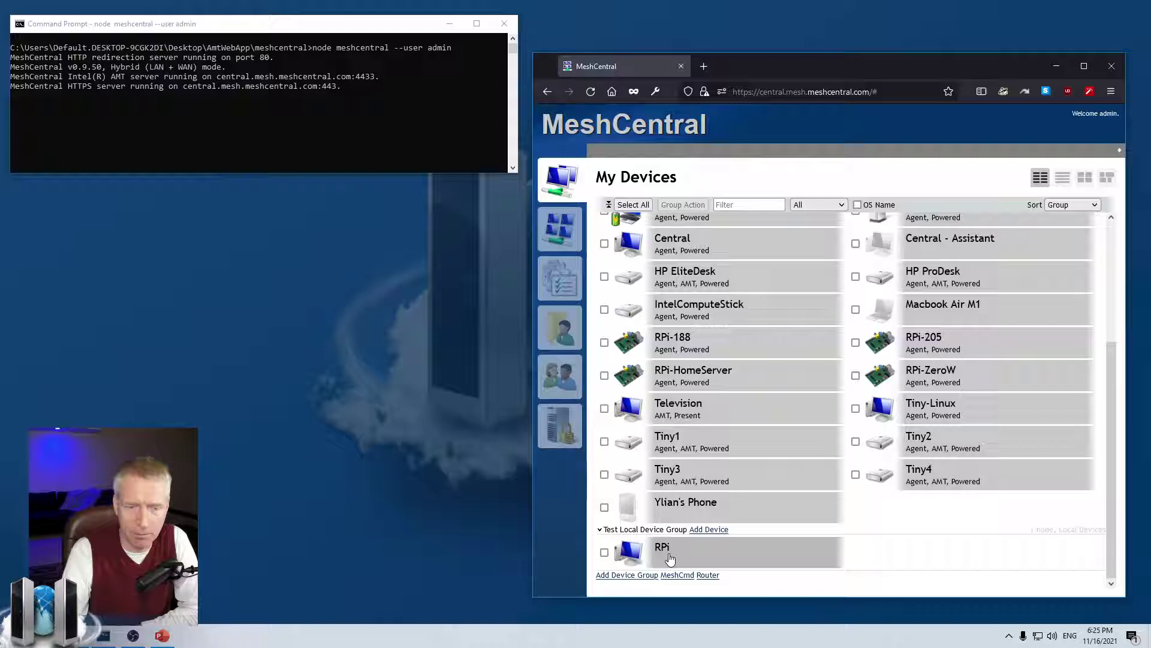
# - Give RPi the Raspberry Pi device image, leaving its name RPi unchanged
pyautogui.click(1079, 255)
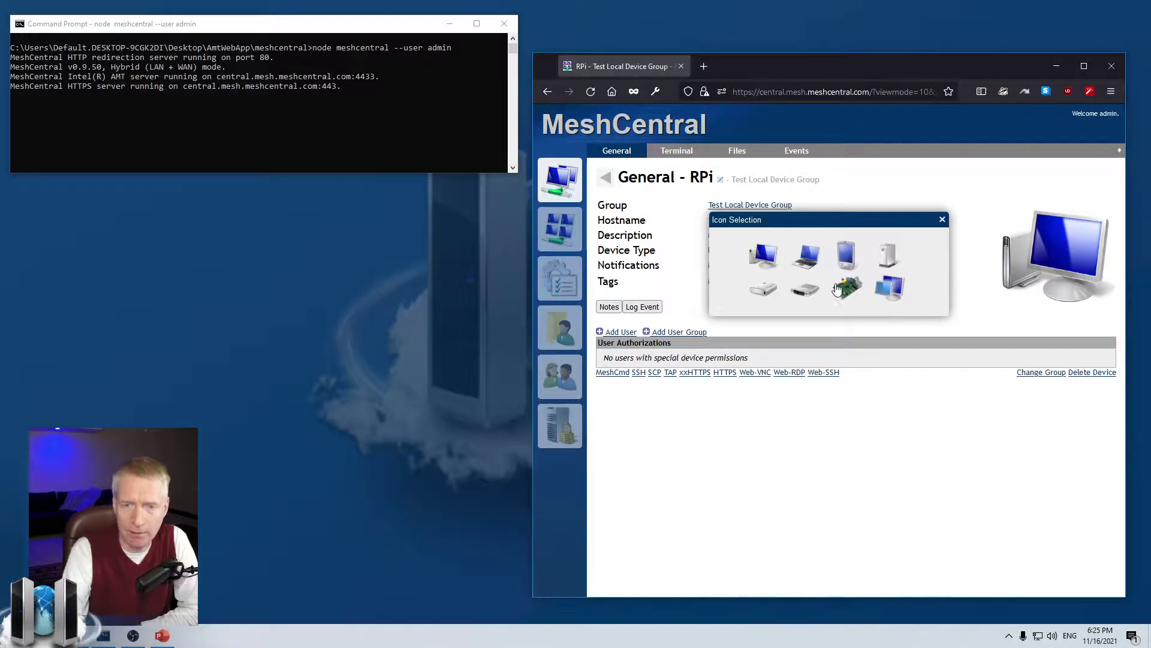
pyautogui.click(854, 291)
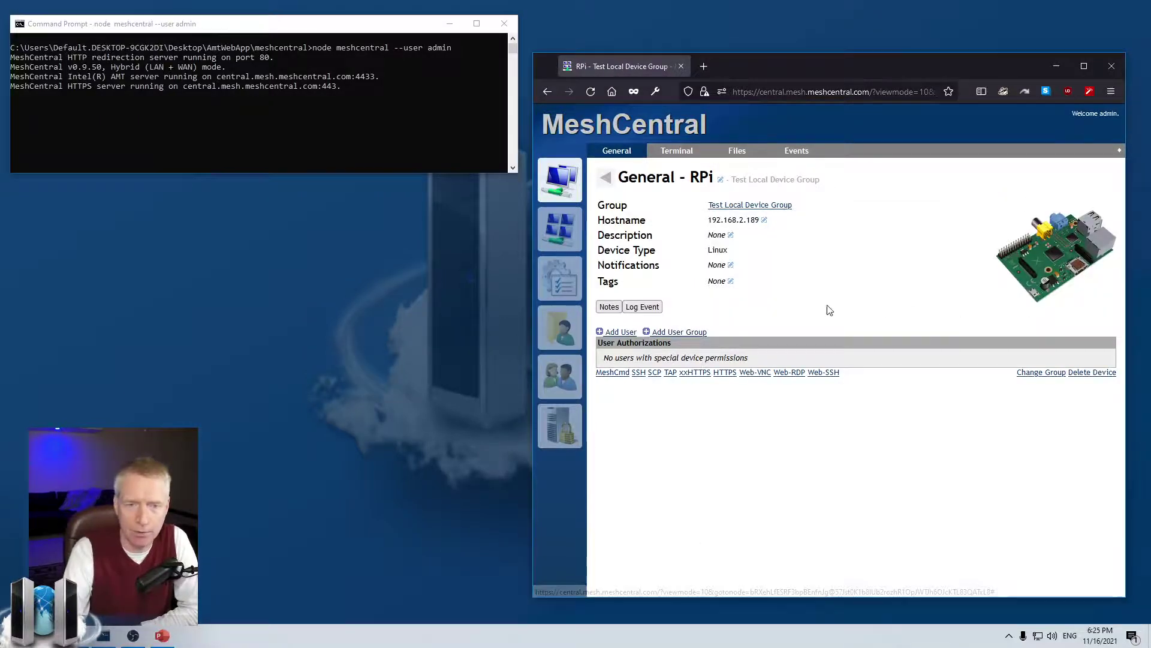
pyautogui.click(696, 182)
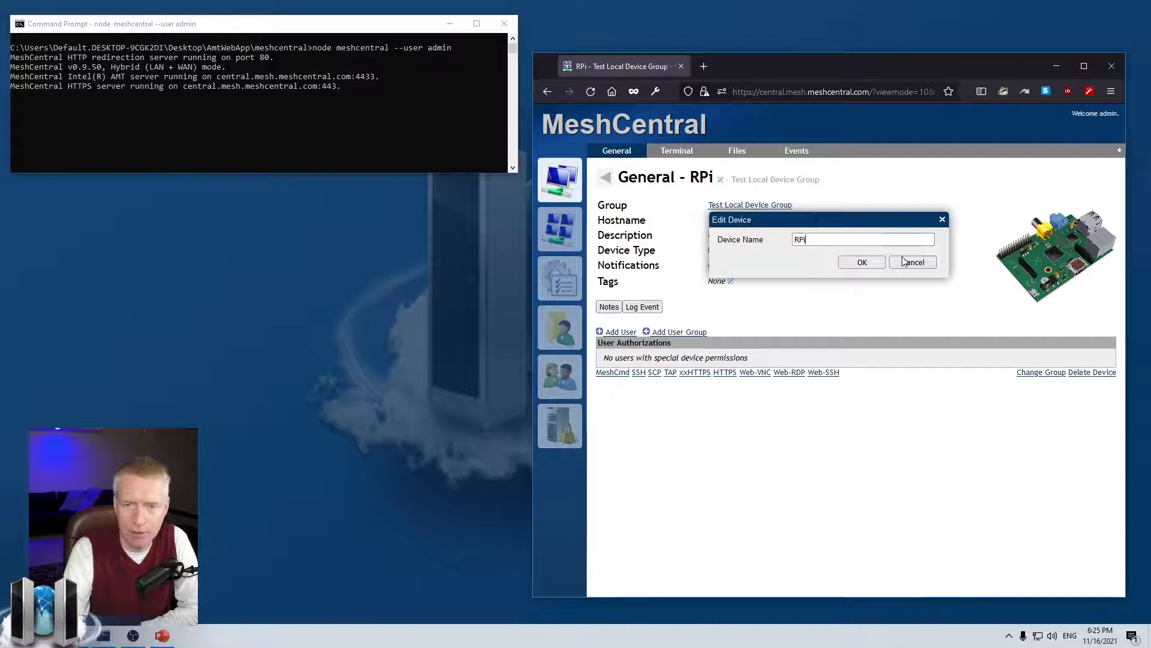
pyautogui.click(912, 262)
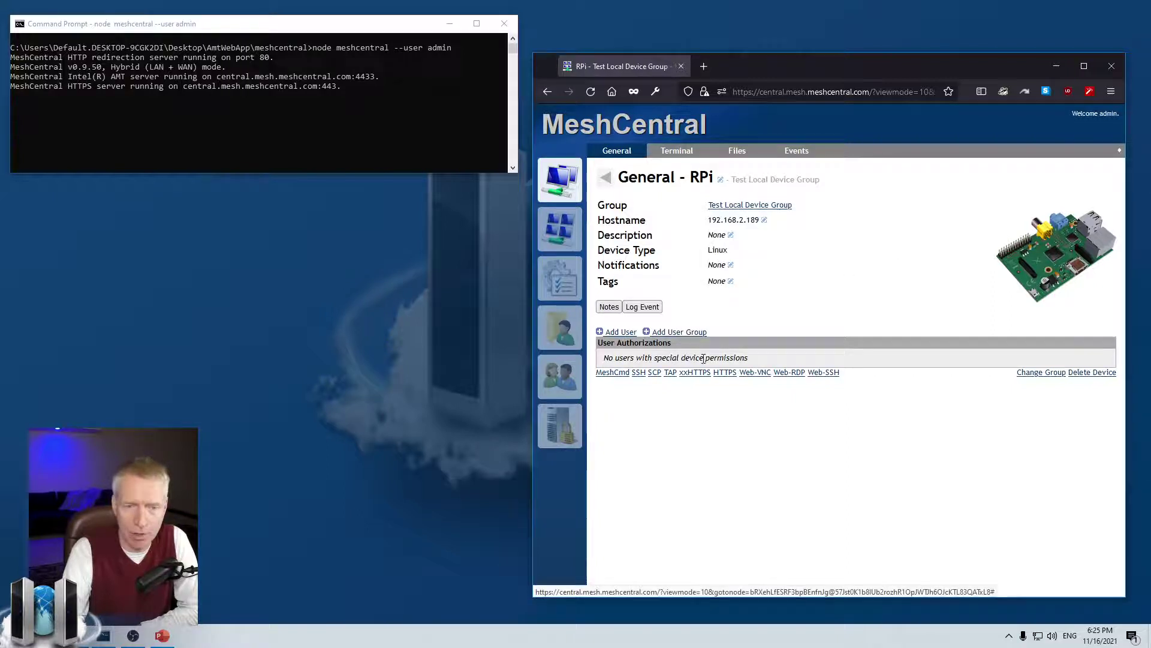
# - Connect RPi's terminal over SSH port 22 with the device's username and password, remembering credentials
pyautogui.click(667, 155)
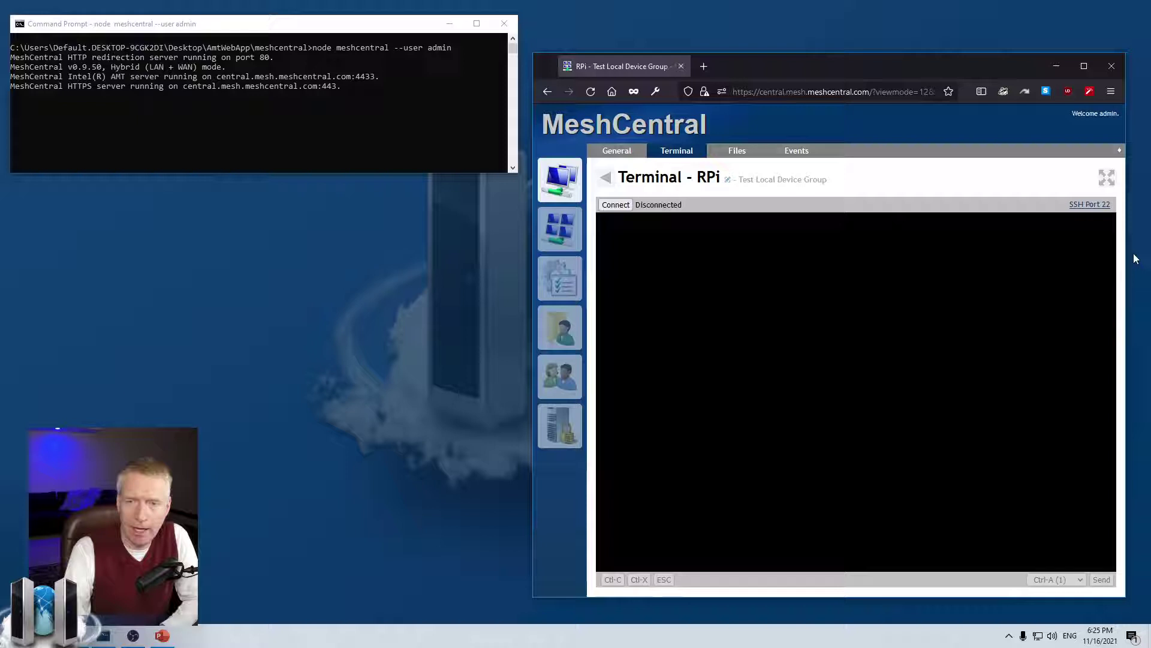
pyautogui.click(1093, 205)
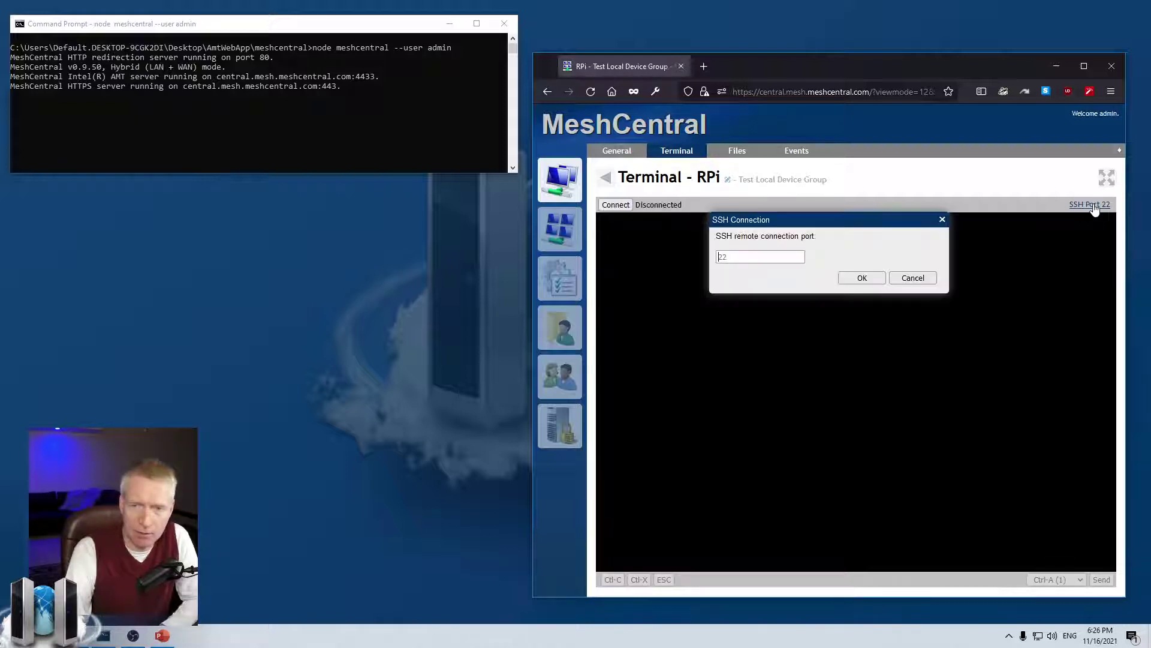
pyautogui.click(914, 277)
pyautogui.click(616, 205)
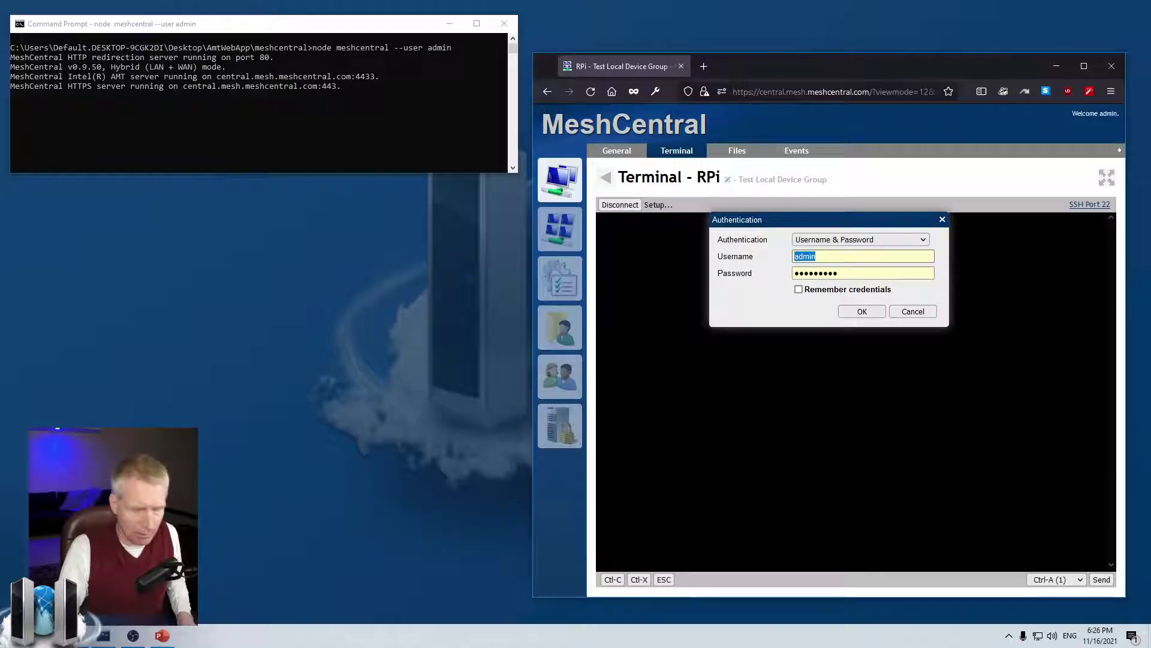
pyautogui.write('pi')
pyautogui.press('Tab')
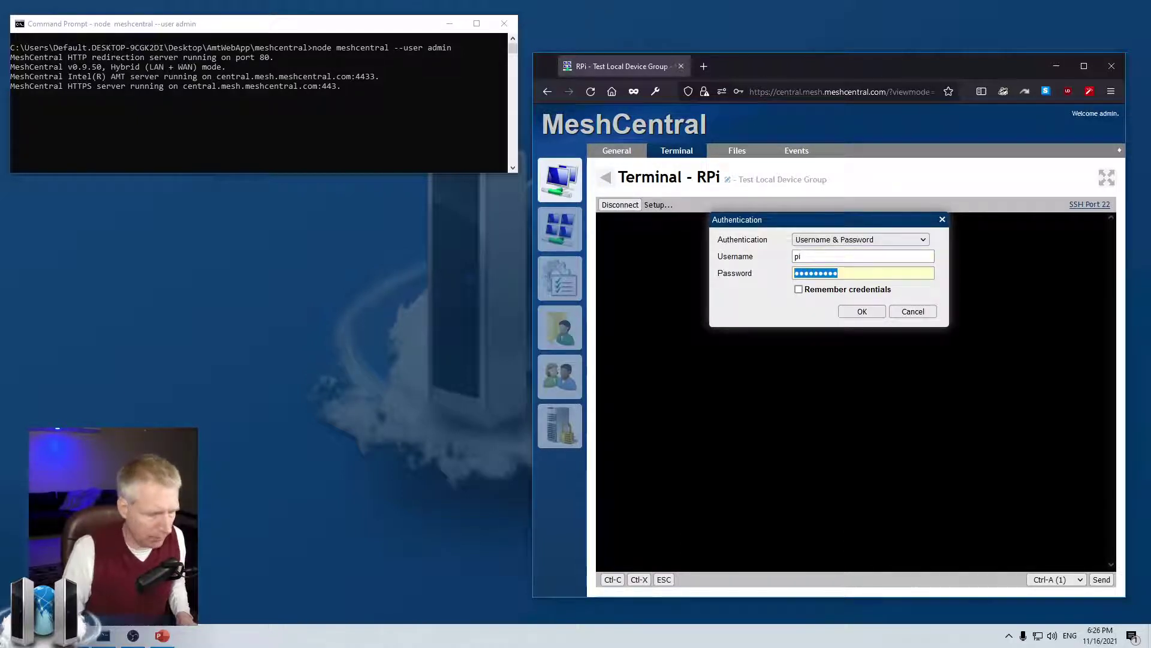
pyautogui.write('r')
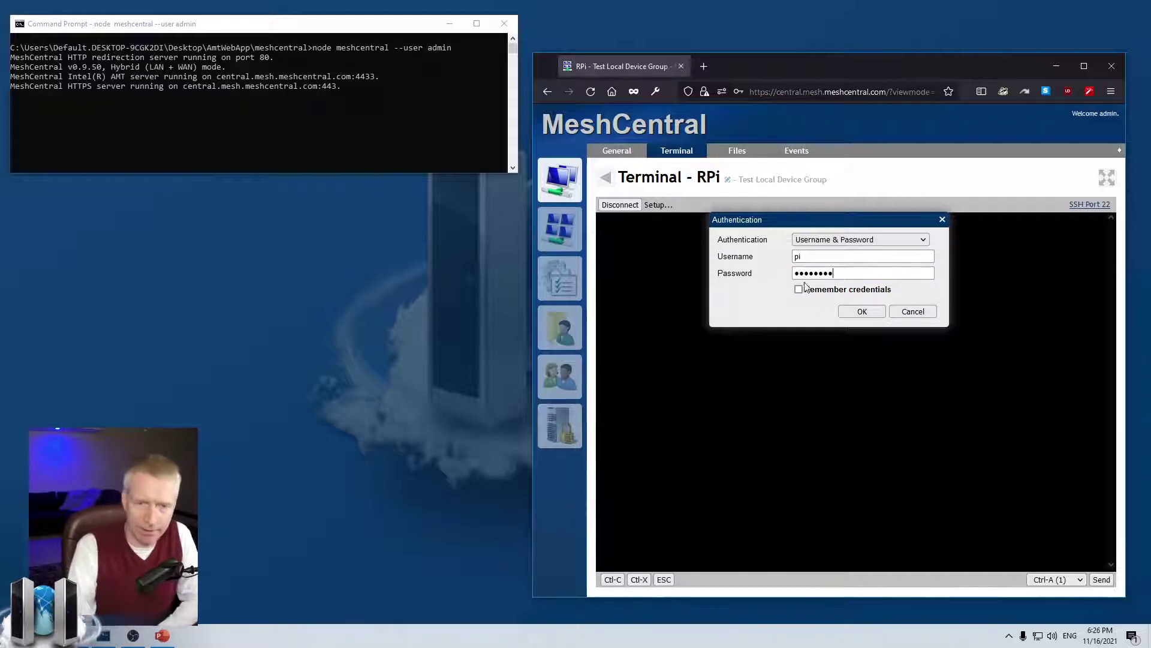
pyautogui.click(820, 239)
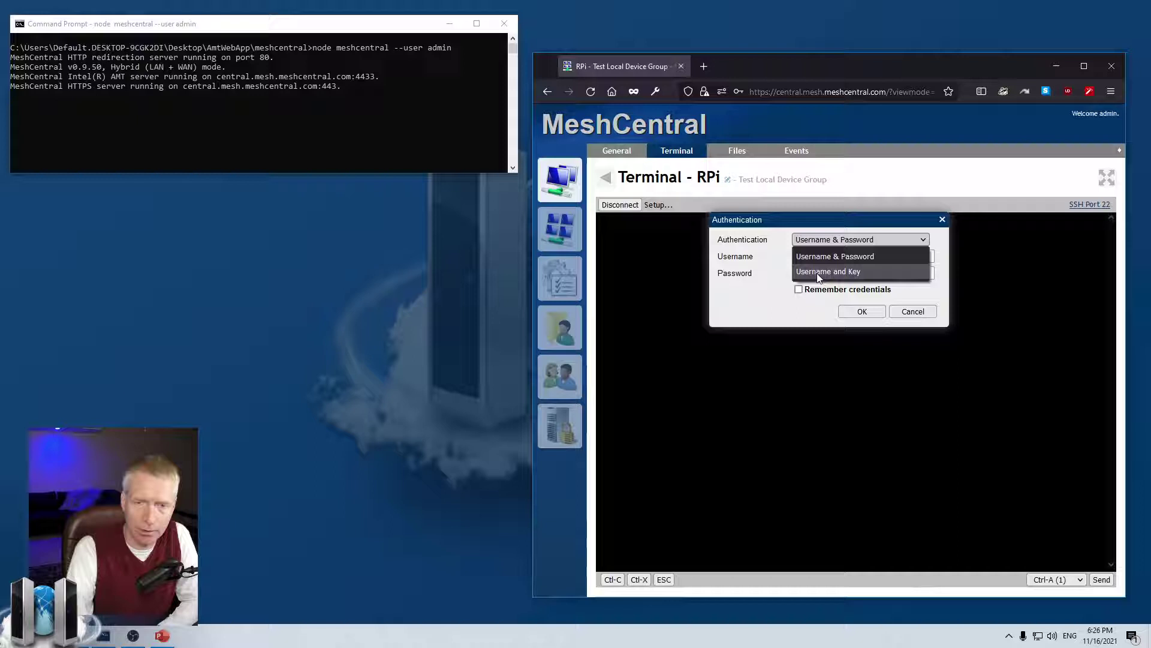
pyautogui.press('Escape')
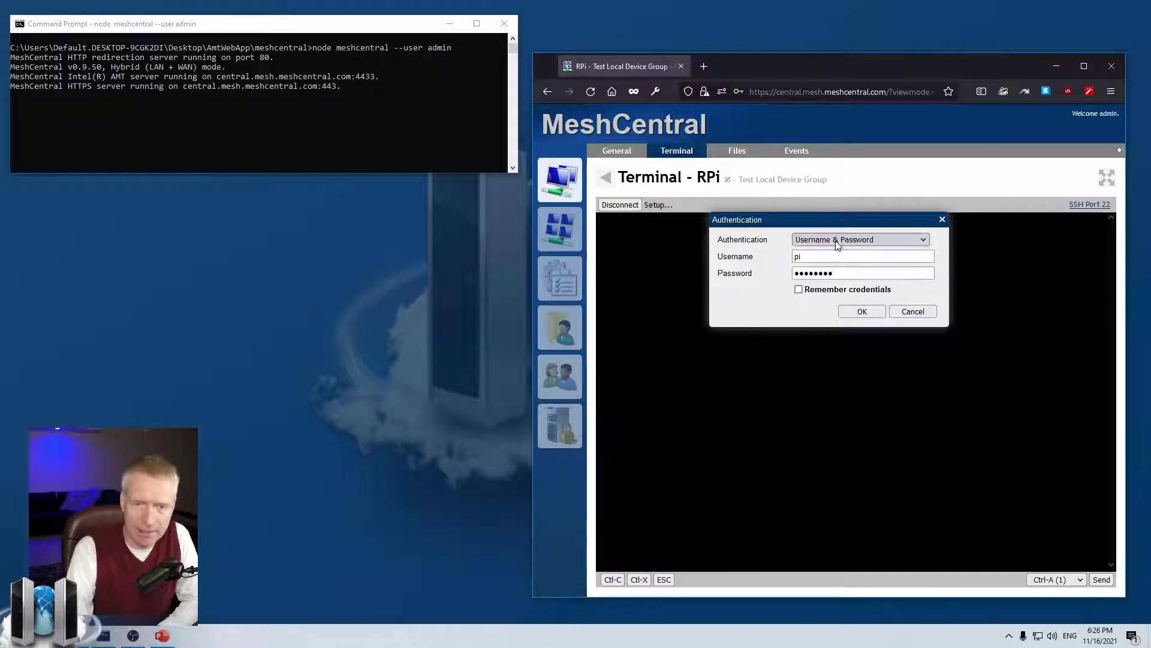
pyautogui.click(821, 295)
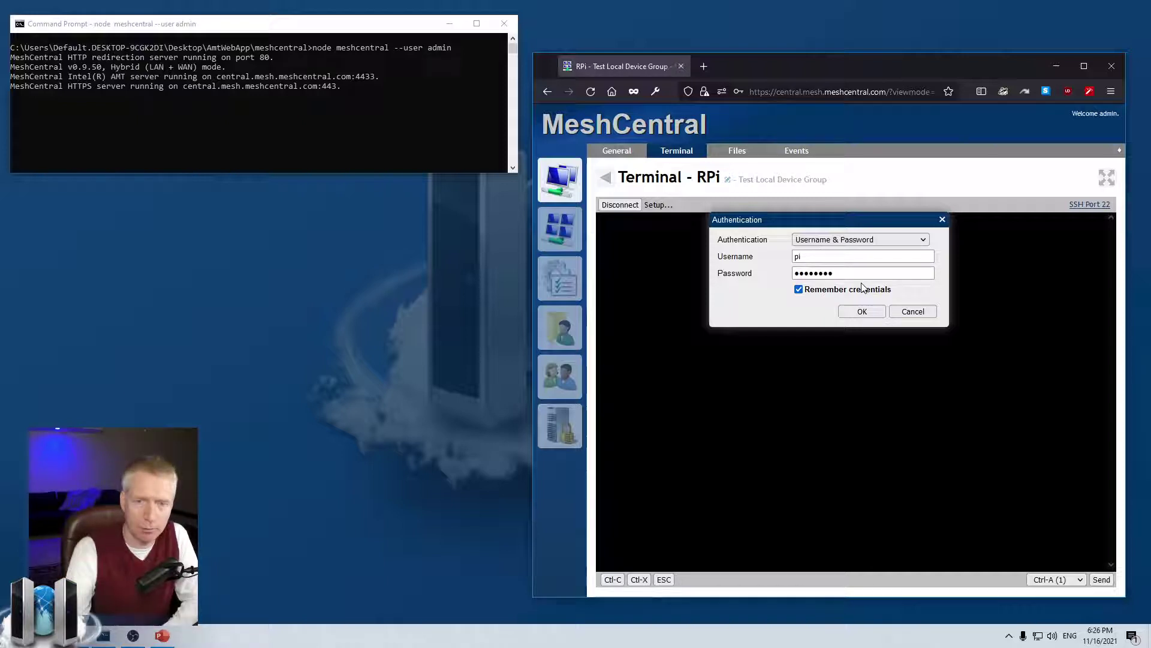
pyautogui.click(862, 311)
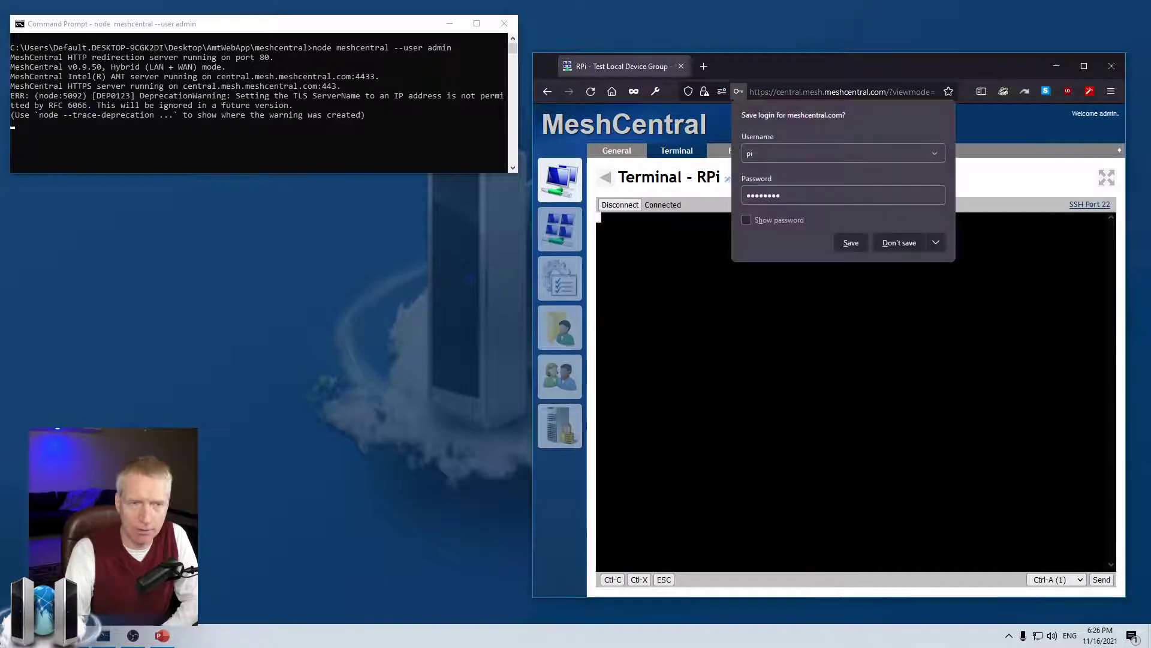
# - Decline the browser's password save, minimize the command prompt, and run dir and ls on RPi
pyautogui.click(893, 242)
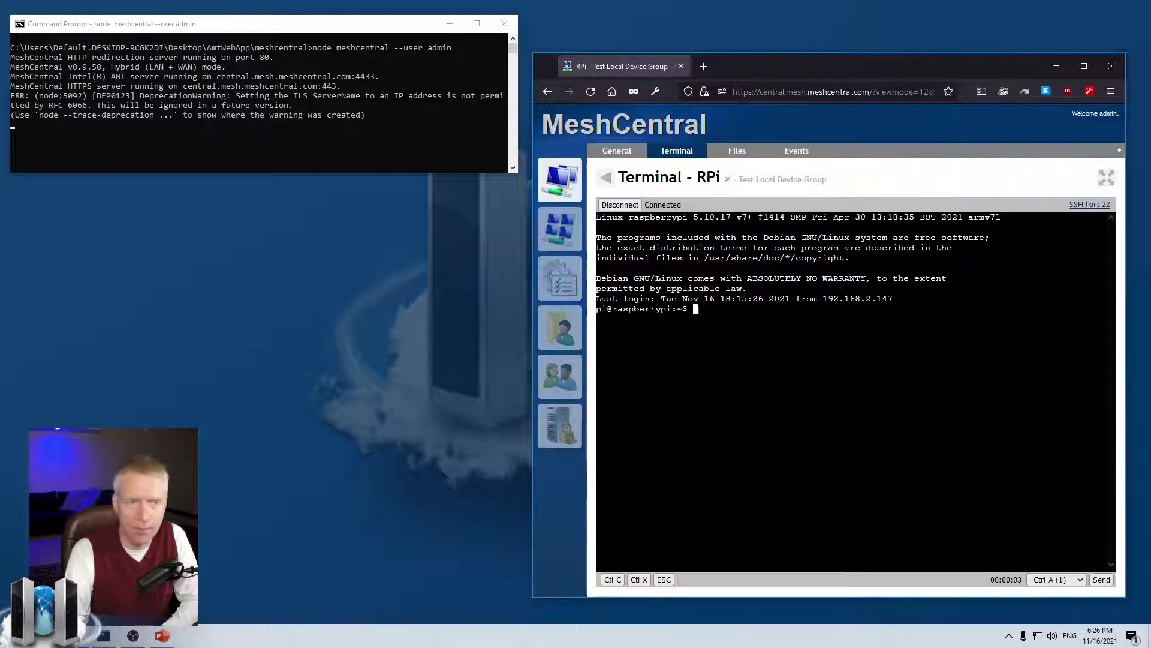
pyautogui.click(449, 24)
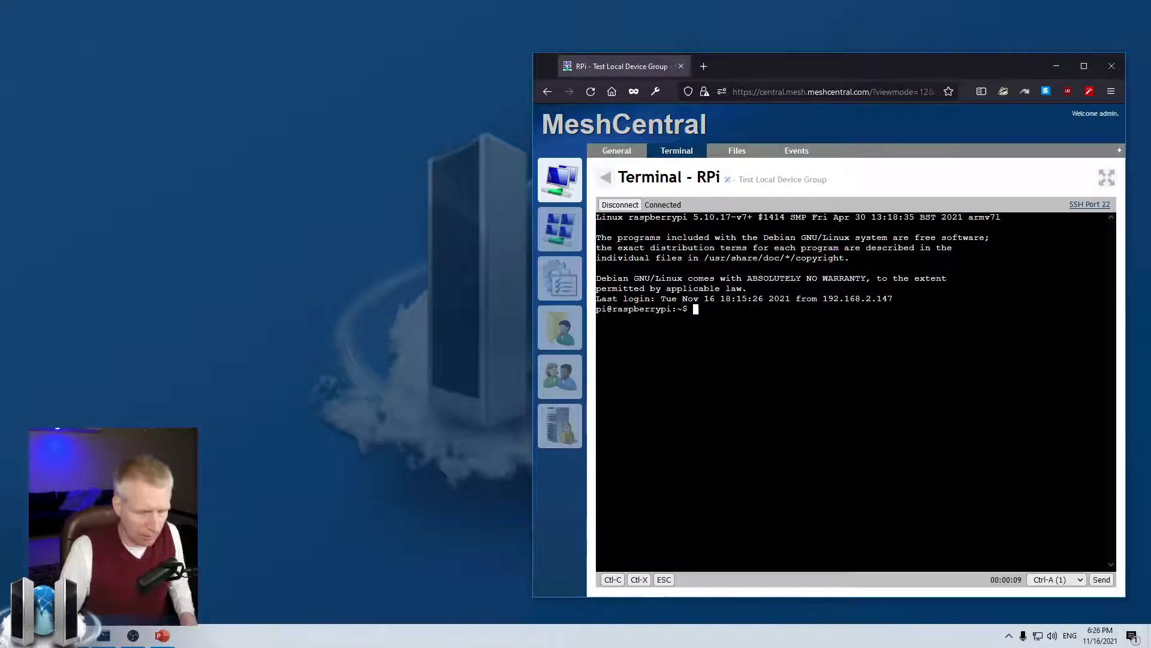
pyautogui.write('dir')
pyautogui.press('Return')
pyautogui.write('ls')
pyautogui.press('Return')
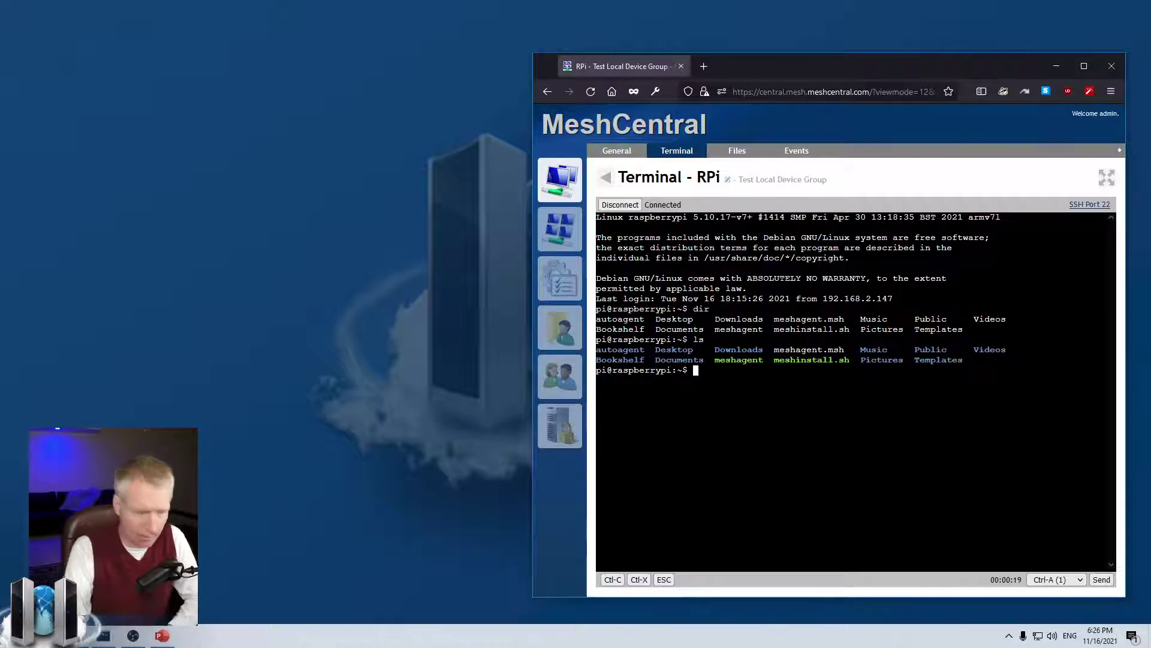
# - Open nano, resize the browser window, quit nano with Ctrl+X, and exit the SSH shell
pyautogui.write('nano')
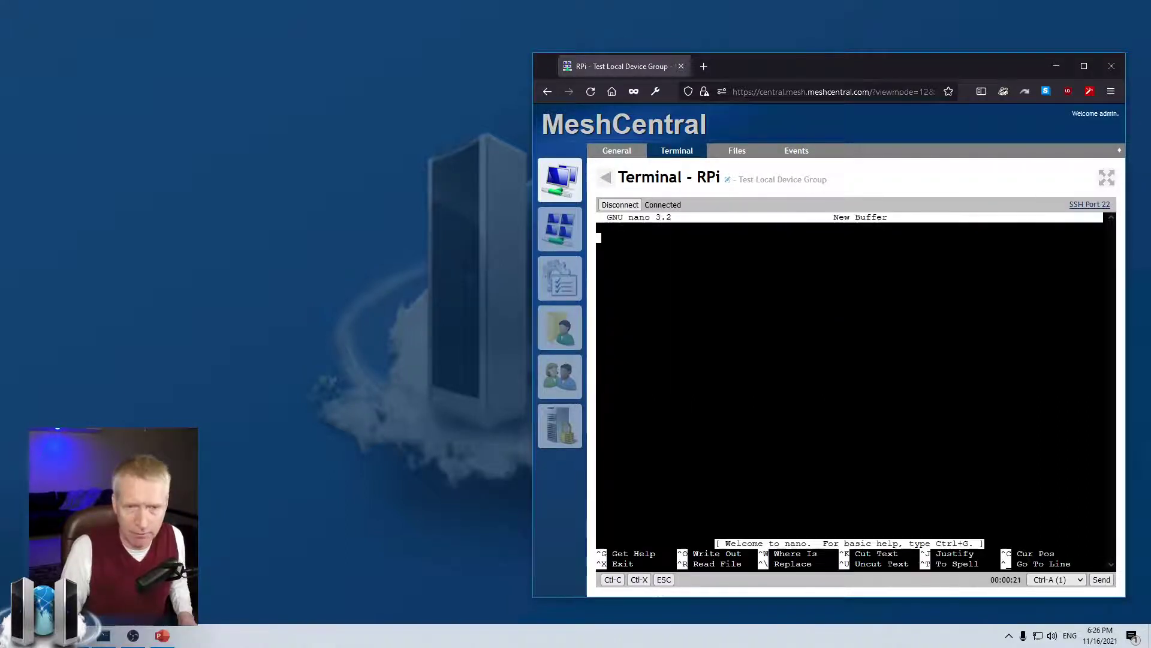
pyautogui.moveTo(1122, 597)
pyautogui.mouseDown()
pyautogui.moveTo(984, 523)
pyautogui.moveTo(1115, 584)
pyautogui.mouseUp()
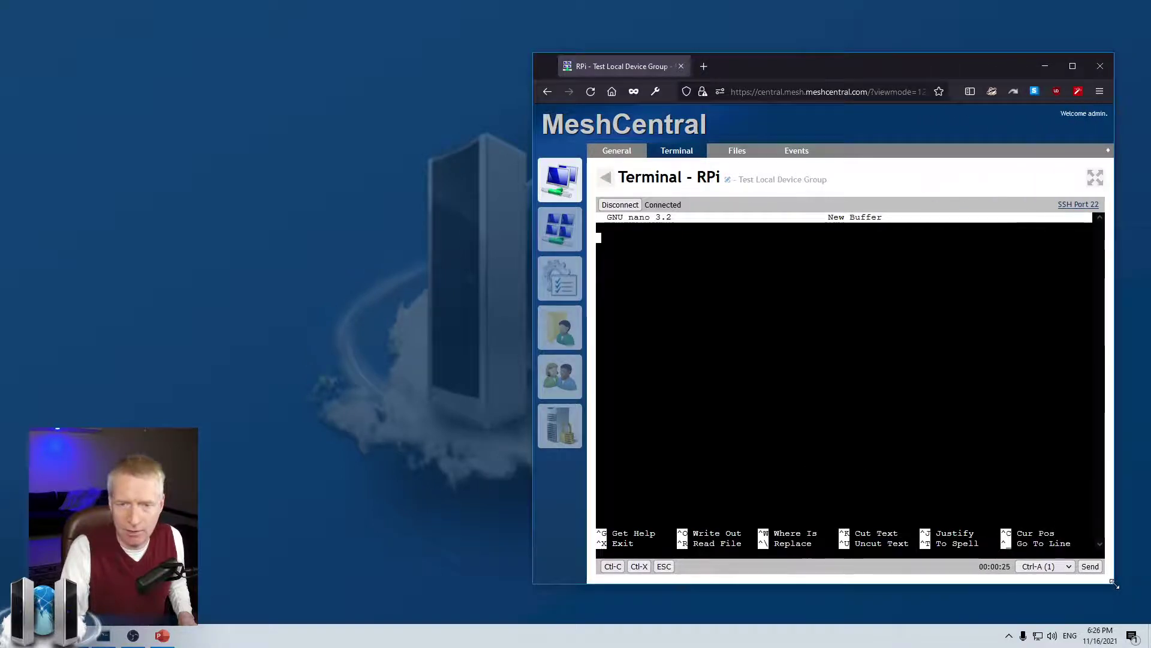
pyautogui.moveTo(531, 390); pyautogui.dragTo(361, 425)
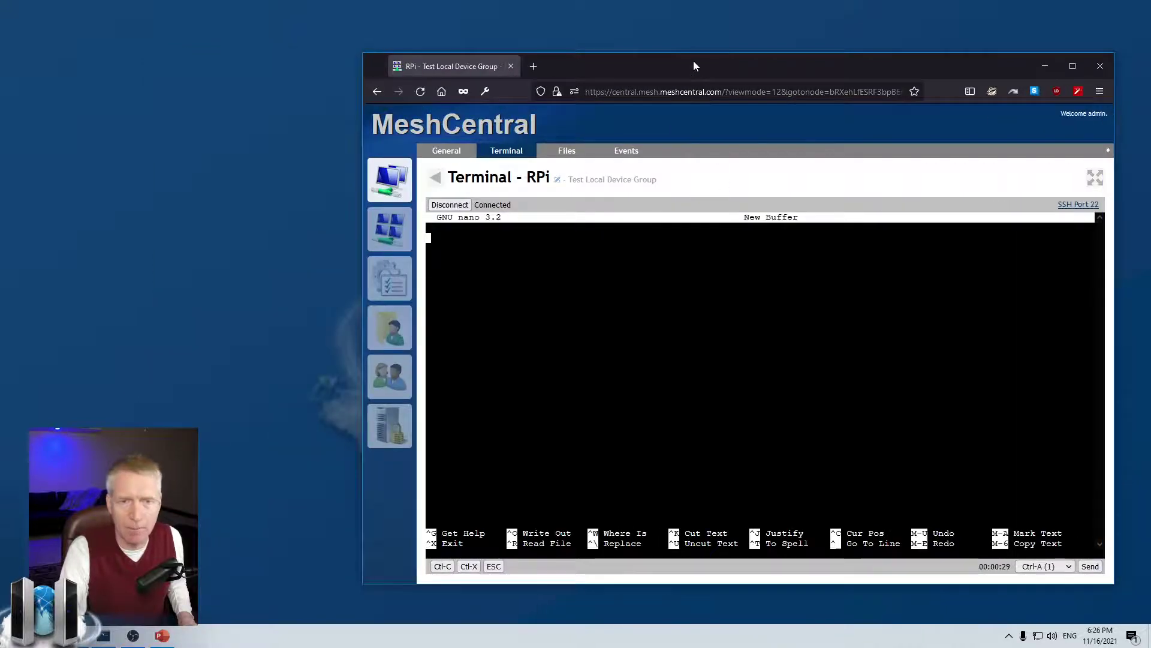
pyautogui.moveTo(694, 62); pyautogui.dragTo(686, 74)
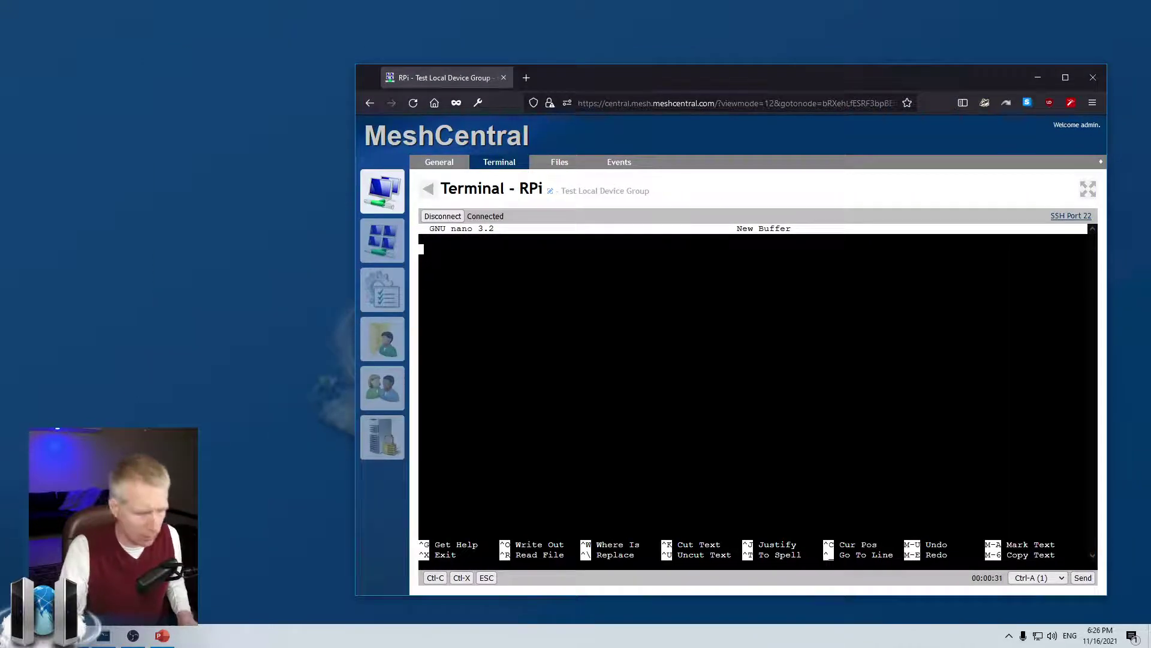
pyautogui.hotkey('ctrl', 'x')
pyautogui.write('exit')
pyautogui.press('Return')
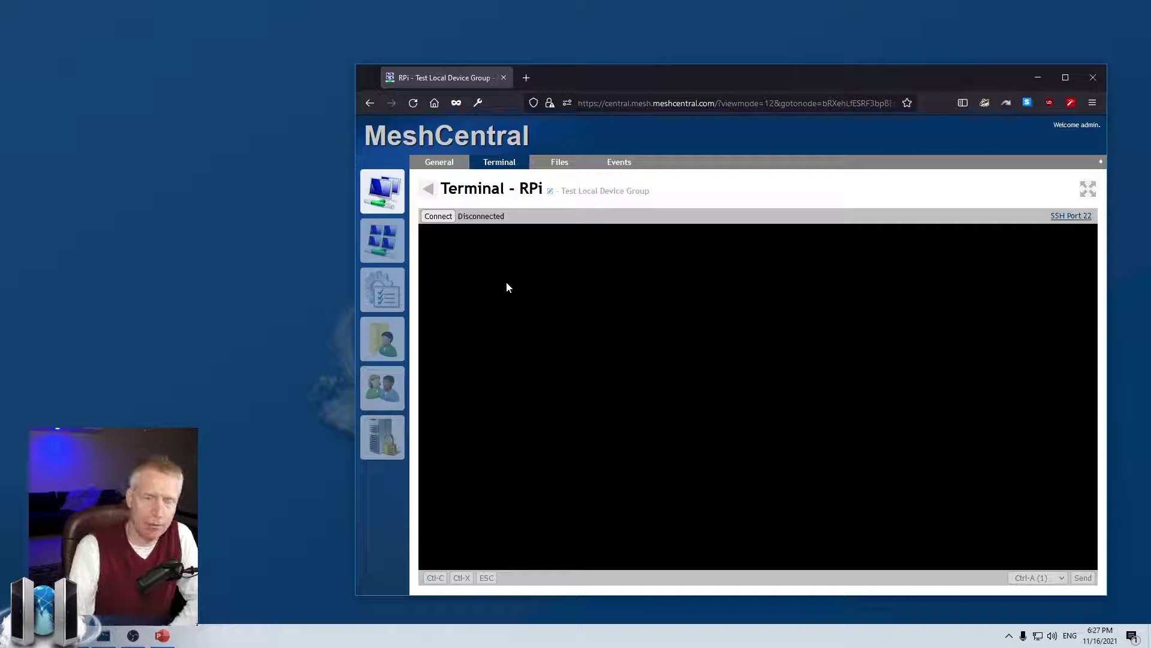
# - Reconnect and disconnect the RPi terminal with saved credentials, then cancel adding user permissions on General
pyautogui.click(440, 218)
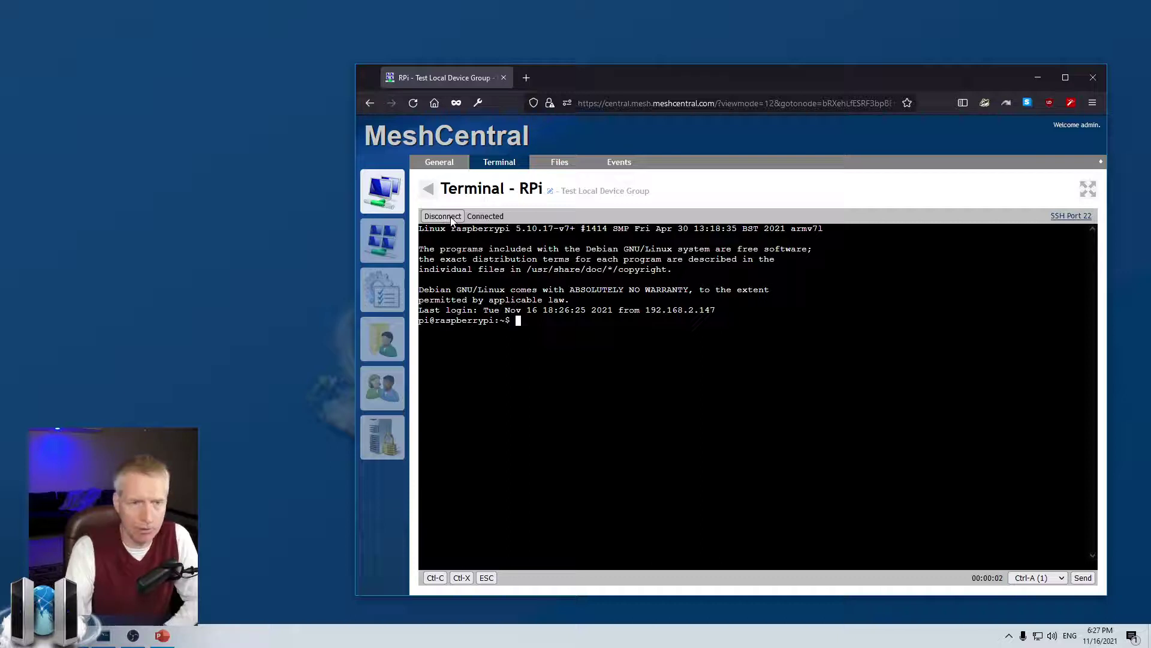
pyautogui.click(446, 217)
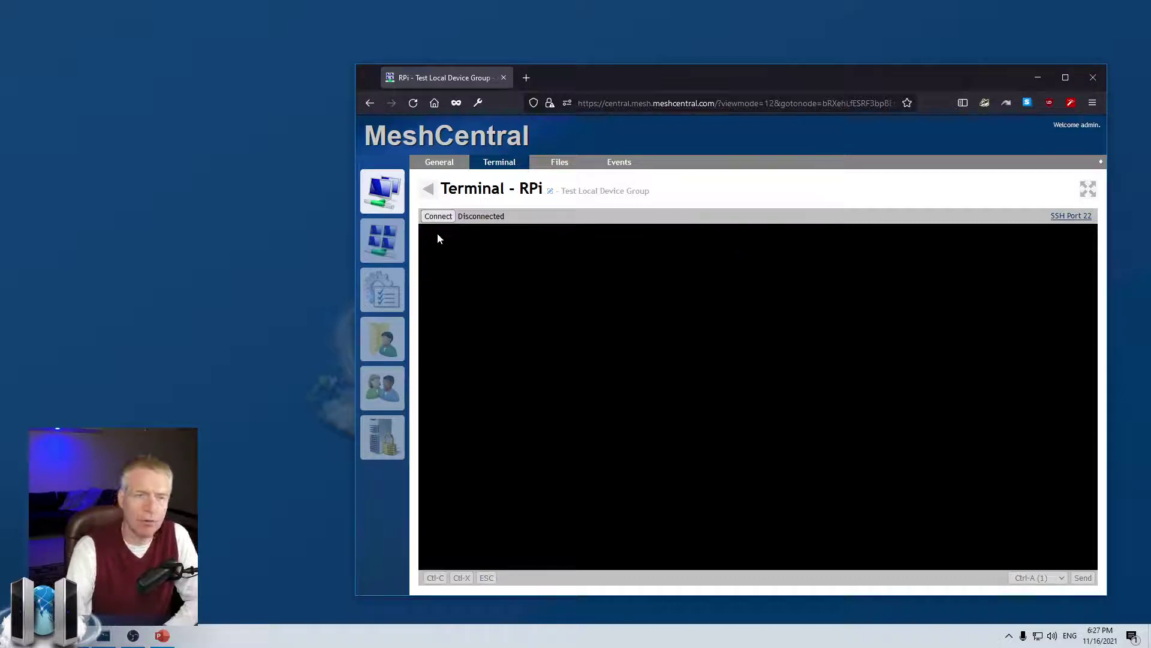
pyautogui.click(439, 164)
pyautogui.click(443, 354)
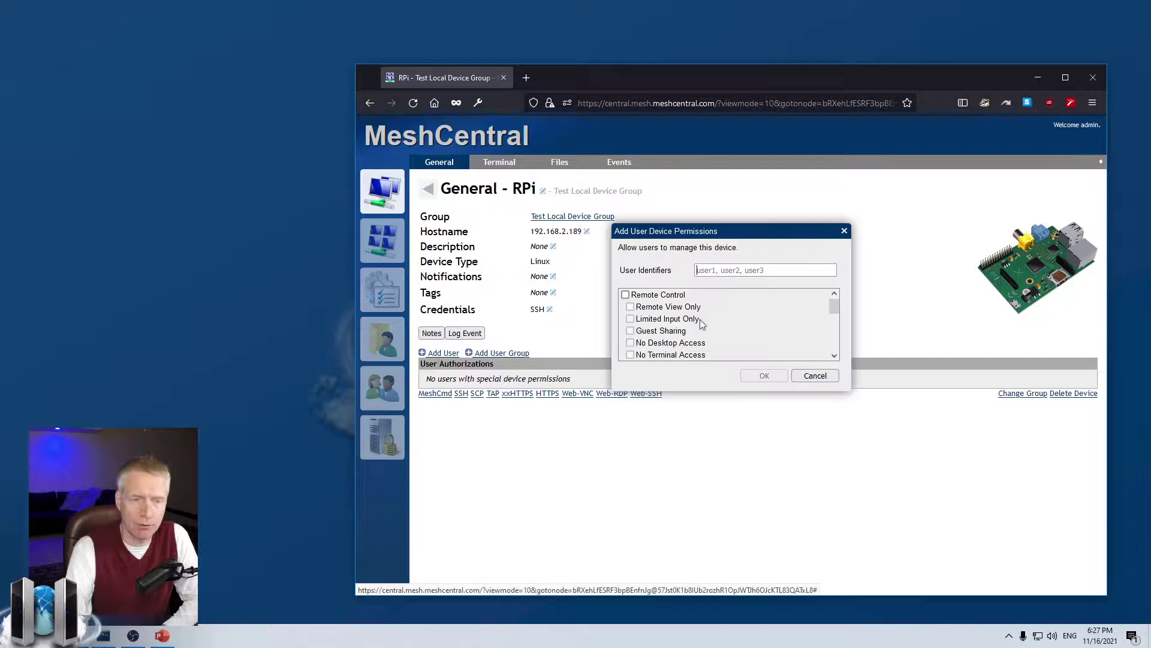
pyautogui.click(814, 375)
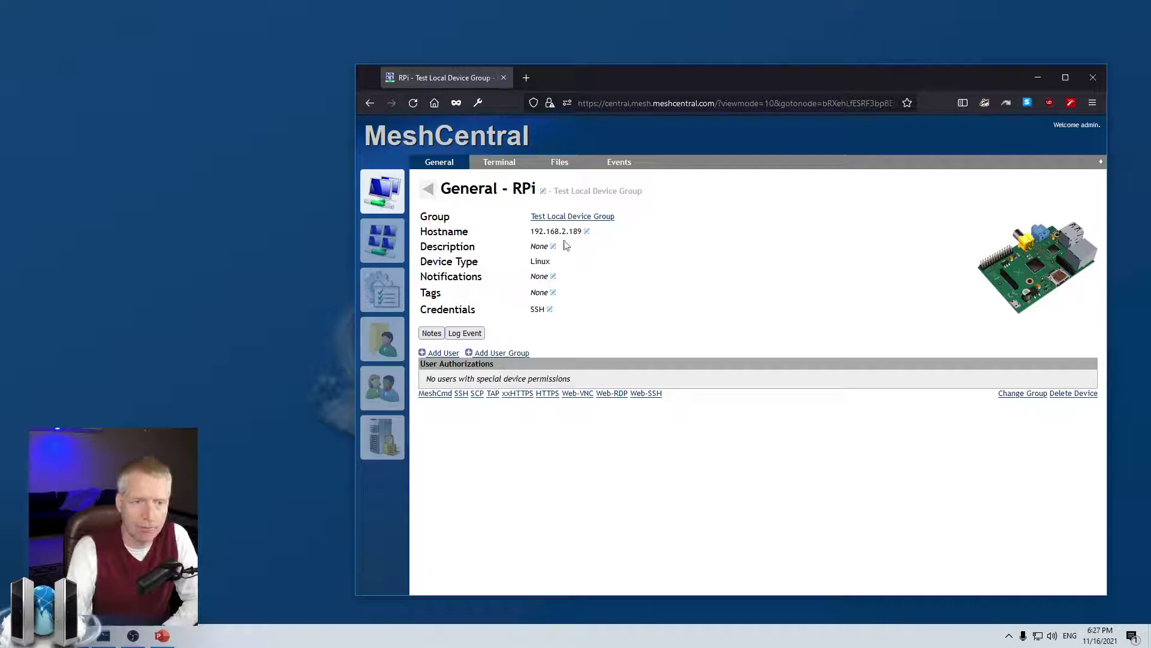
# - Connect RPi's Files view over SSH, open /tmp, and upload email.txt into it
pyautogui.click(504, 167)
pyautogui.click(562, 171)
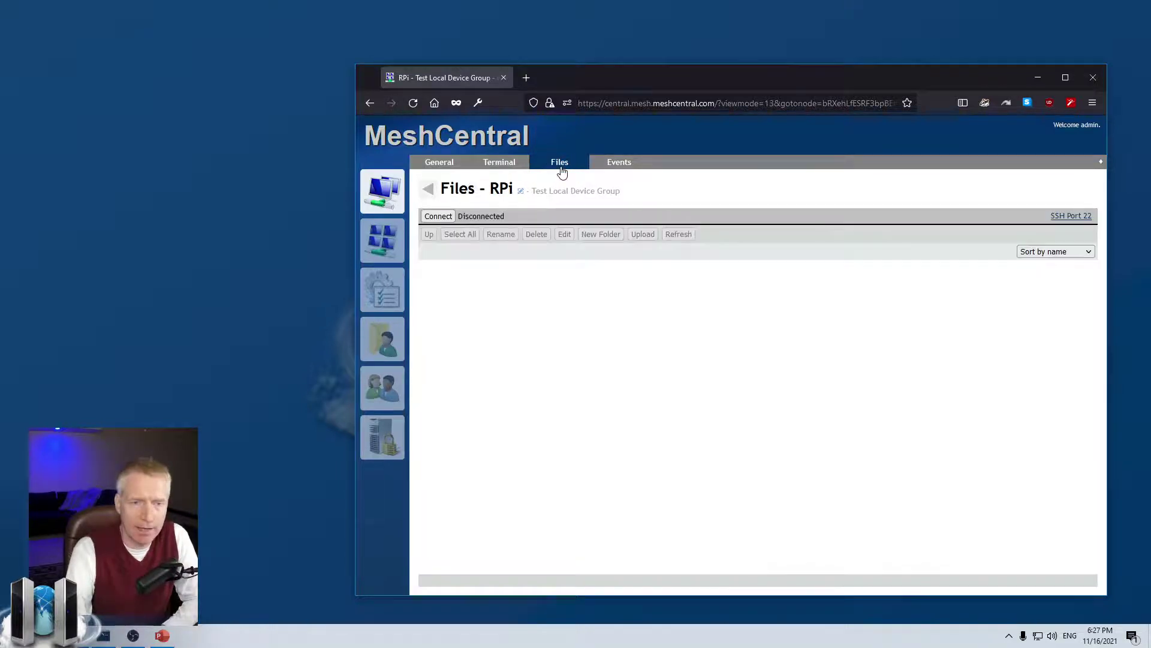
pyautogui.click(440, 217)
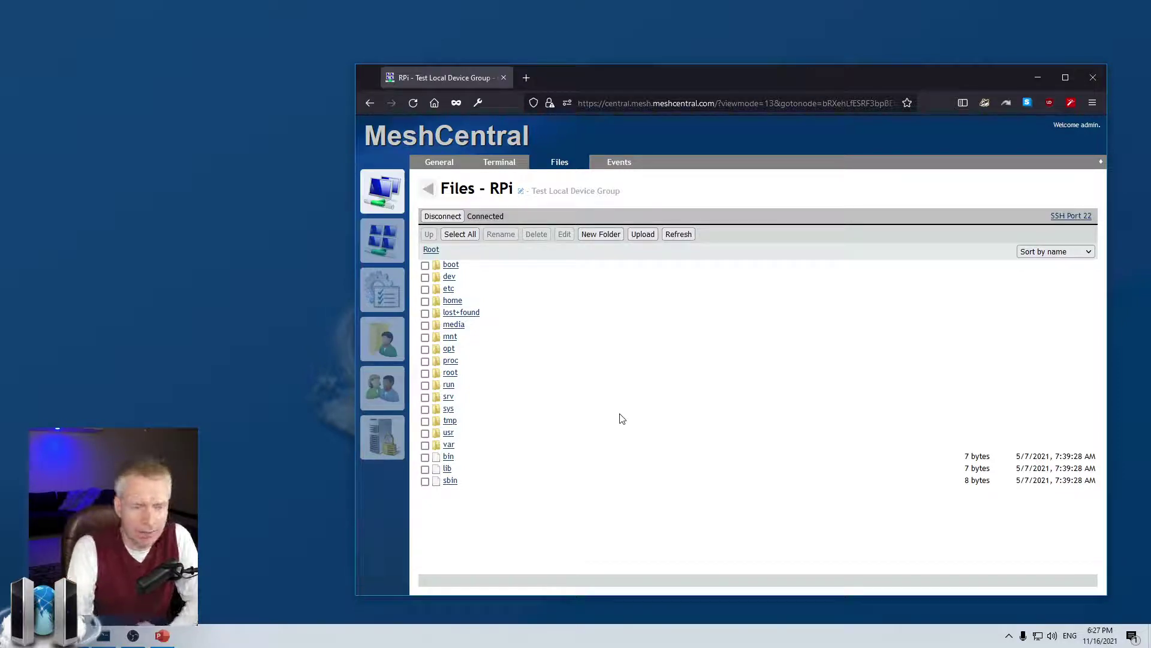
pyautogui.click(455, 422)
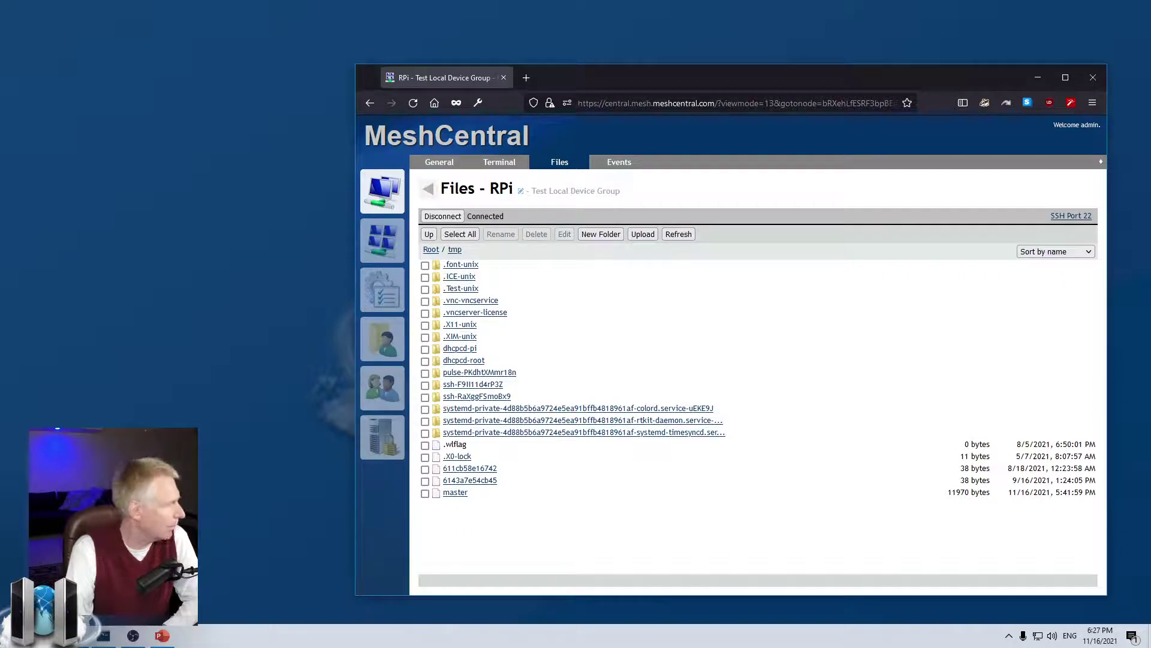
pyautogui.moveTo(522, 540); pyautogui.dragTo(565, 533)
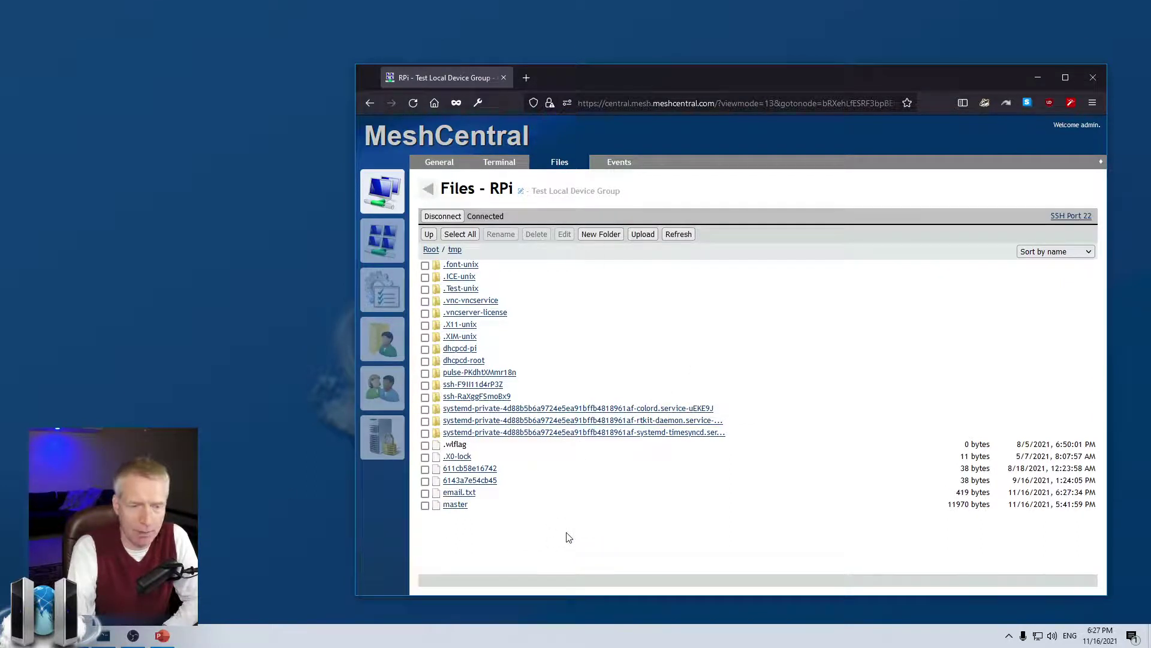
# - Rename email.txt to email.txt2, delete it, and disconnect the file browser
pyautogui.click(425, 493)
pyautogui.click(523, 236)
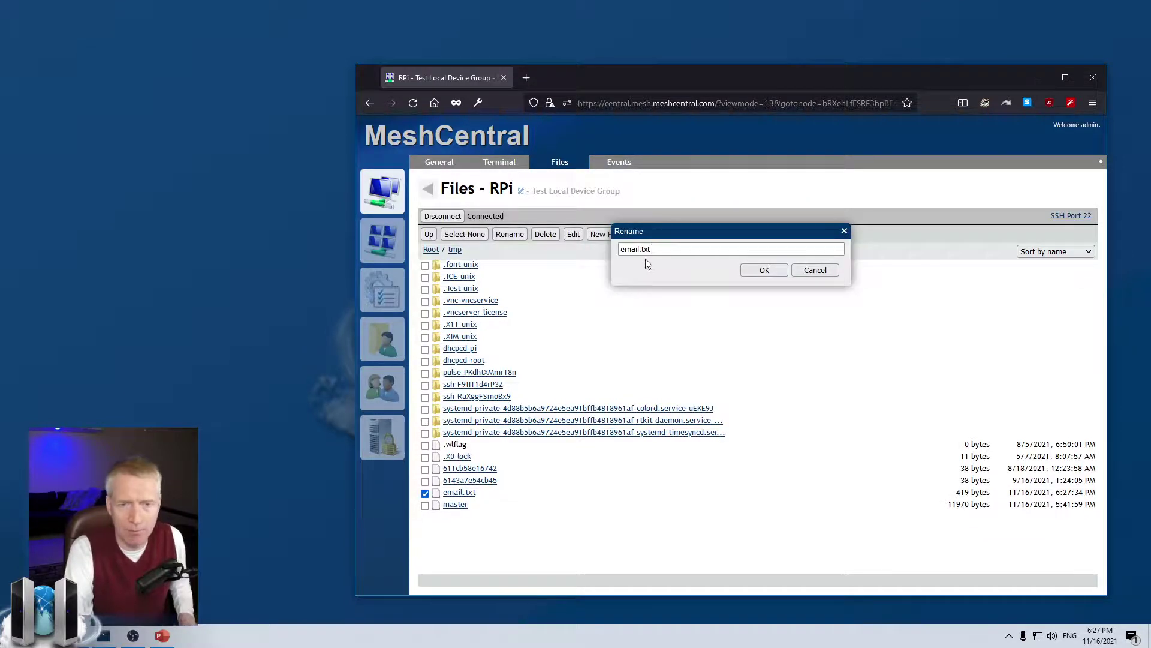
pyautogui.write('2')
pyautogui.click(764, 270)
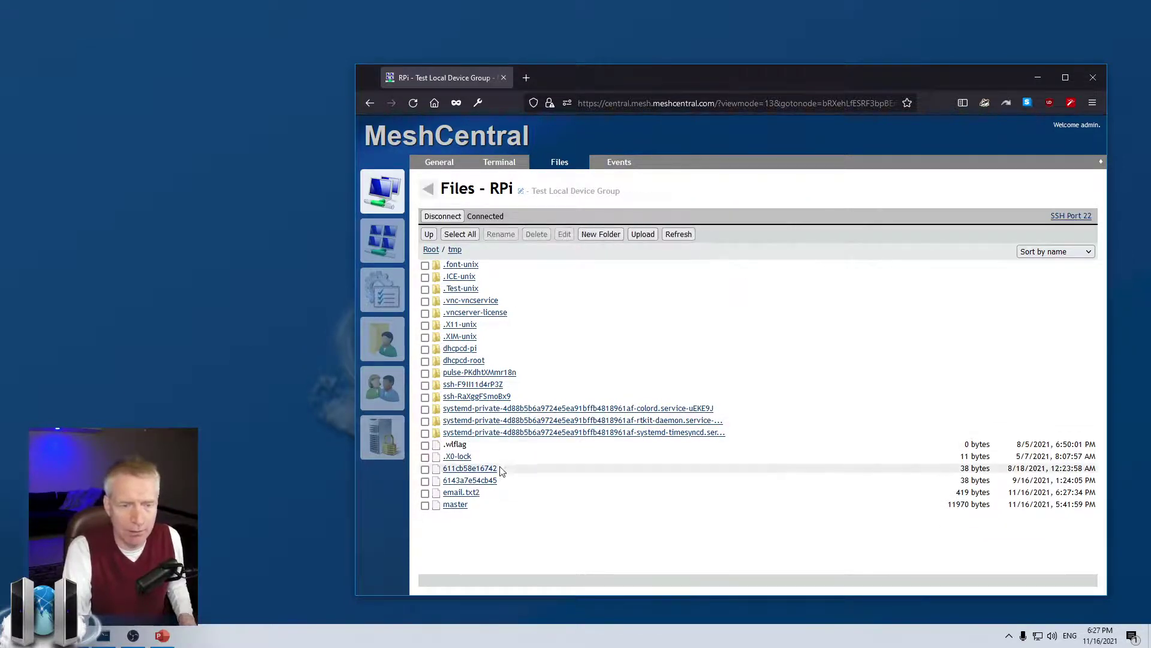
pyautogui.click(425, 492)
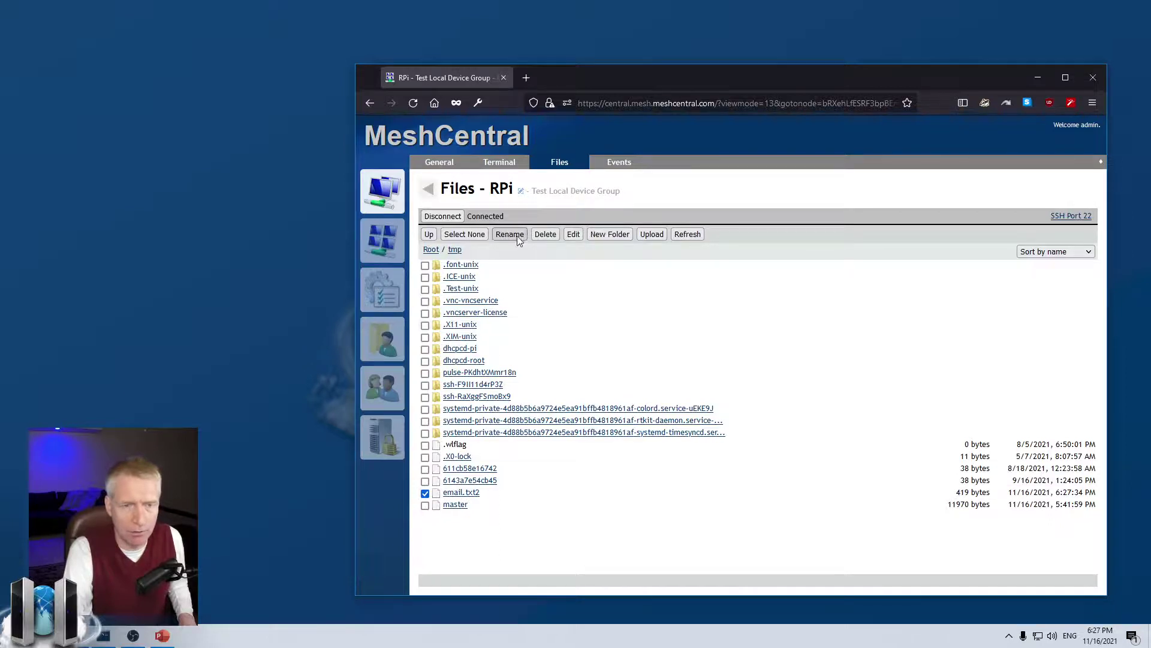
pyautogui.click(546, 234)
pyautogui.click(774, 266)
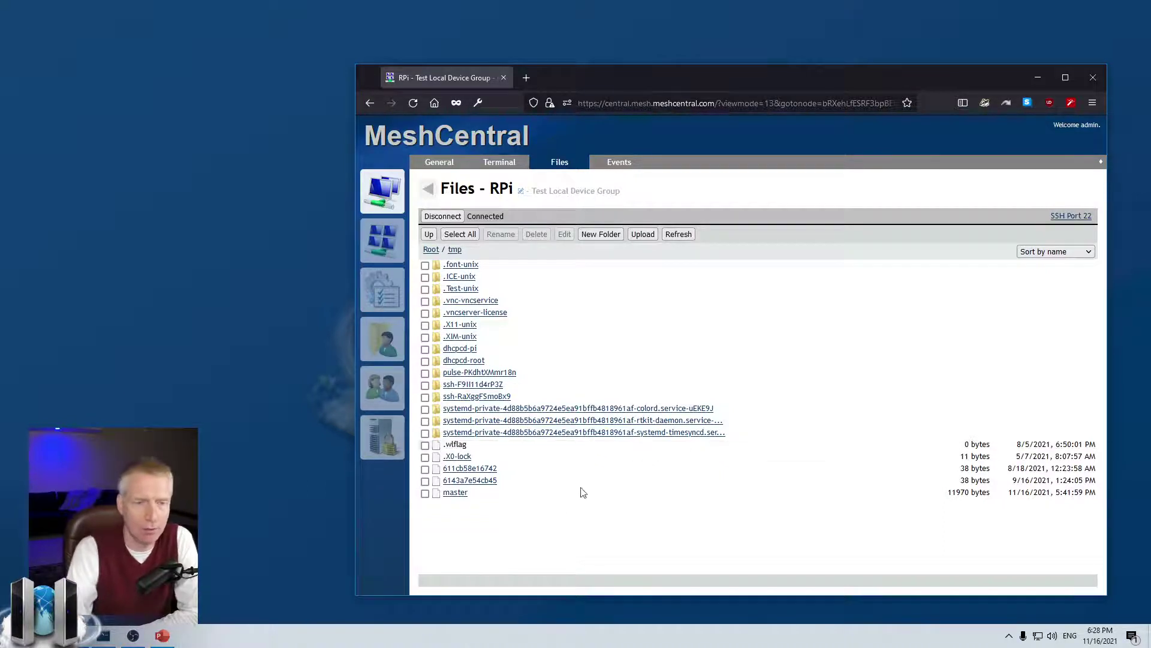
pyautogui.click(444, 216)
# - Copy the hostname 192.168.2.140 from AmtMachine15's details without changing it
pyautogui.click(497, 163)
pyautogui.click(447, 166)
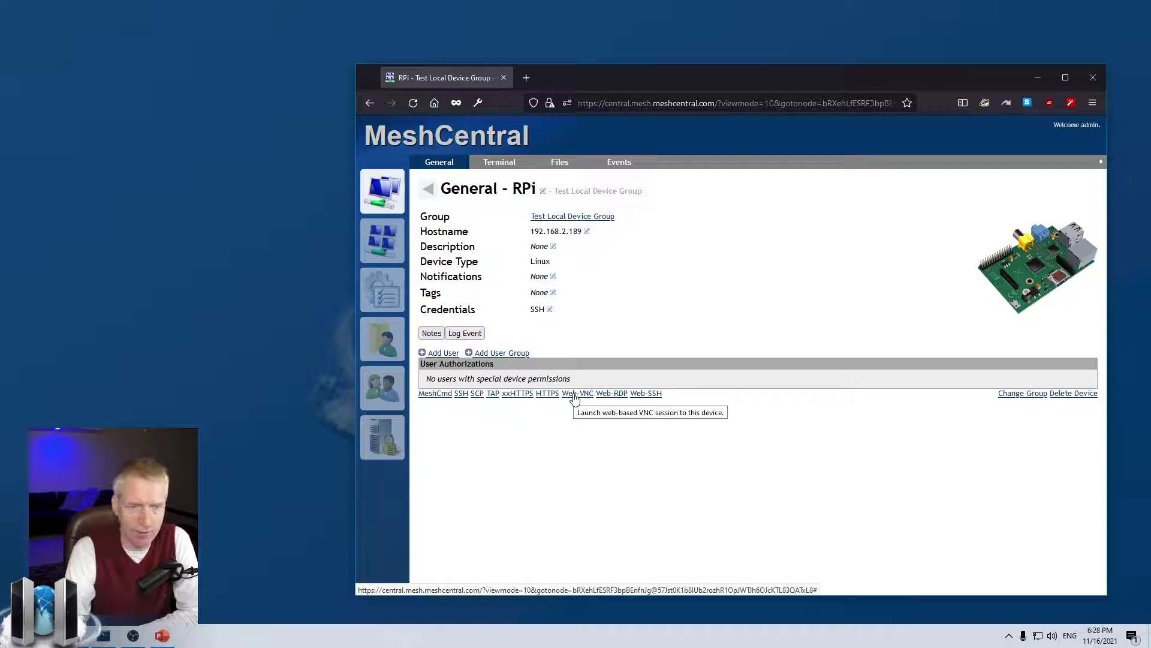
pyautogui.click(386, 195)
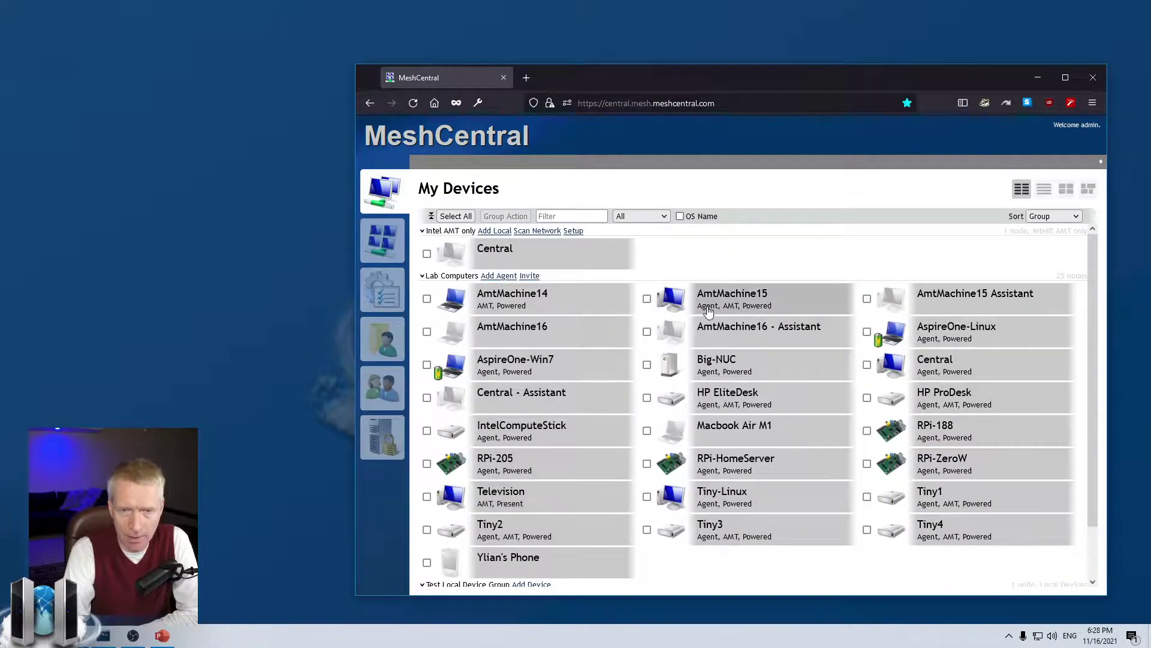
pyautogui.click(709, 311)
pyautogui.click(587, 246)
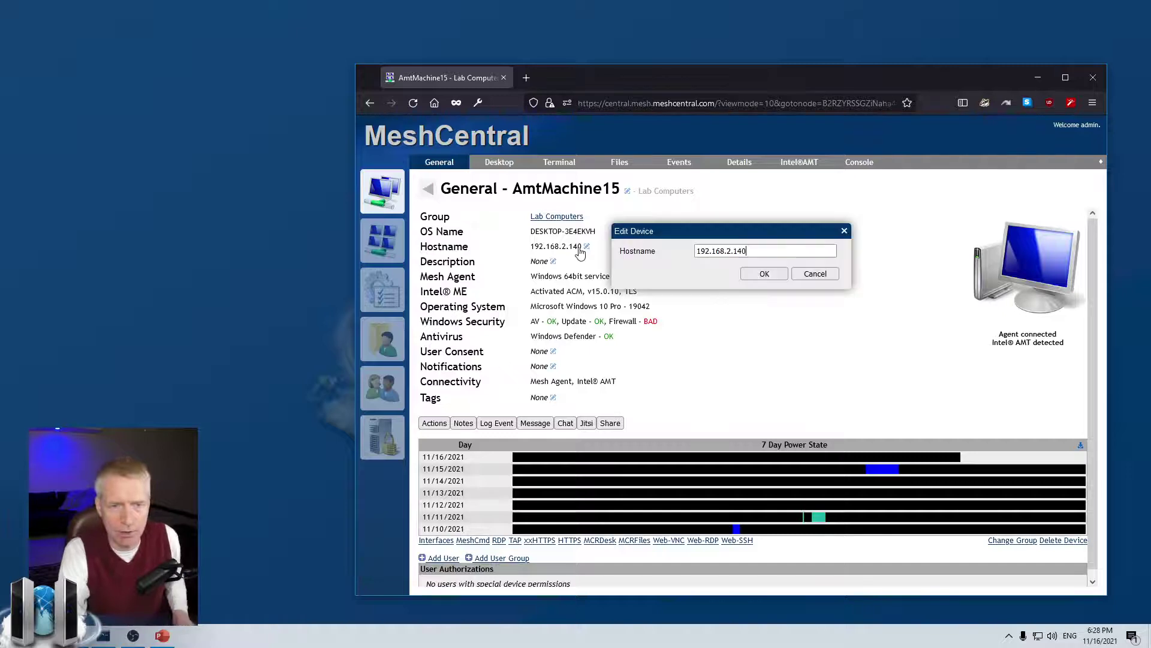
pyautogui.doubleClick(756, 253)
pyautogui.hotkey('ctrl', 'c')
pyautogui.click(764, 273)
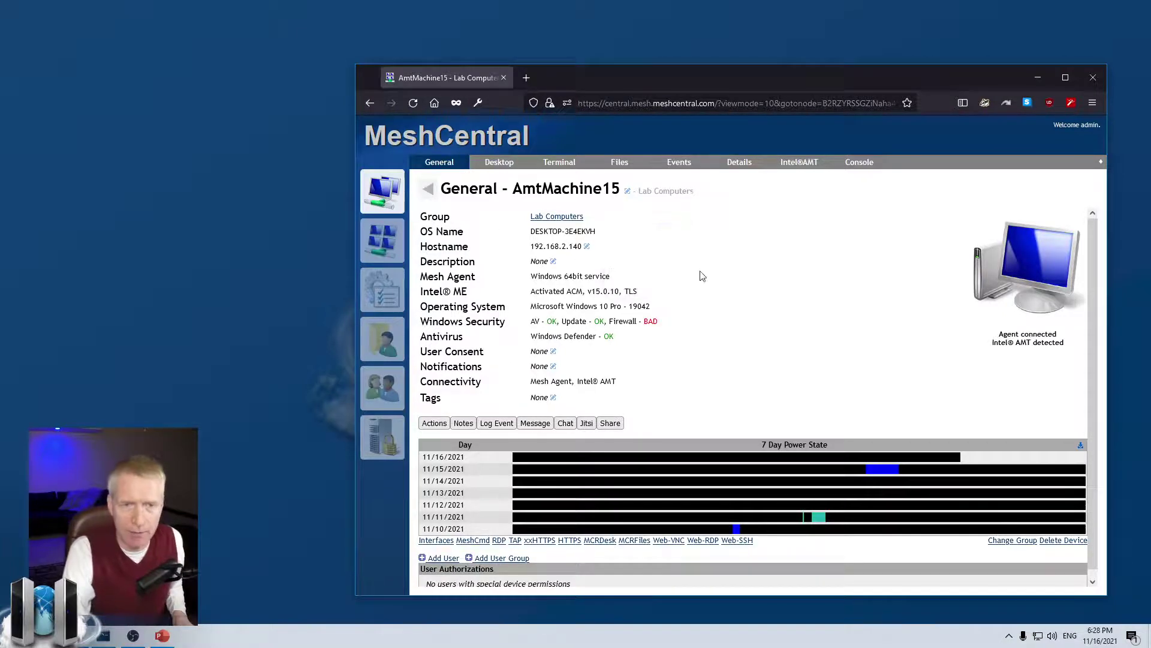
pyautogui.click(383, 191)
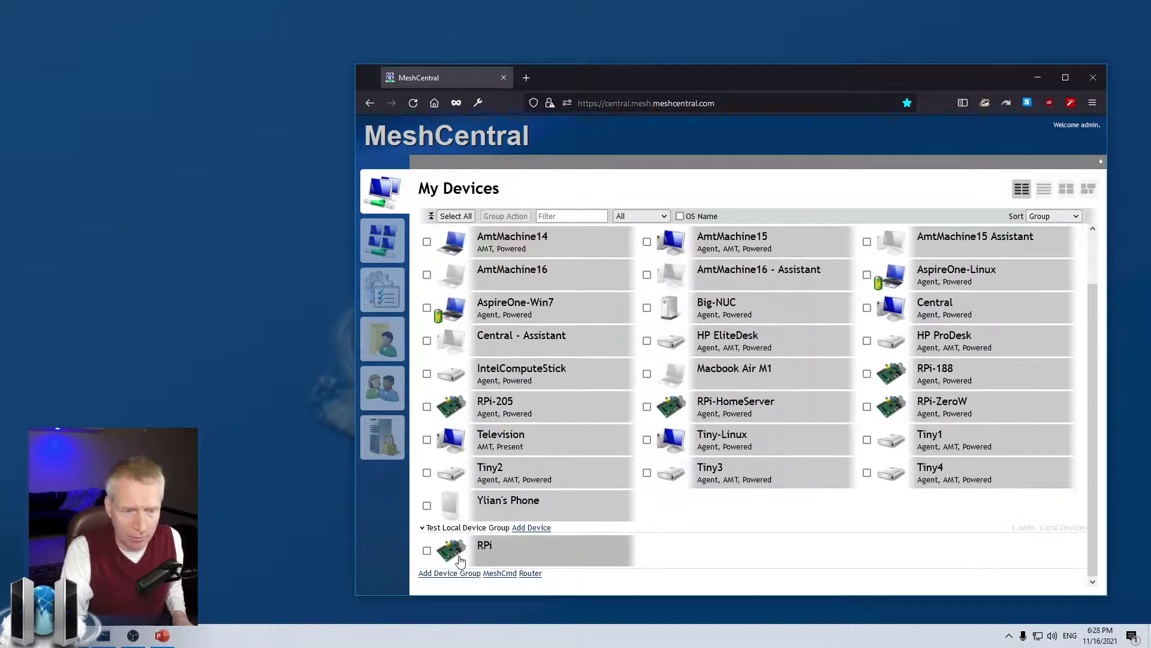
# - Add a local device named Test Windows with hostname 192.168.2.140 and open its details
pyautogui.click(526, 528)
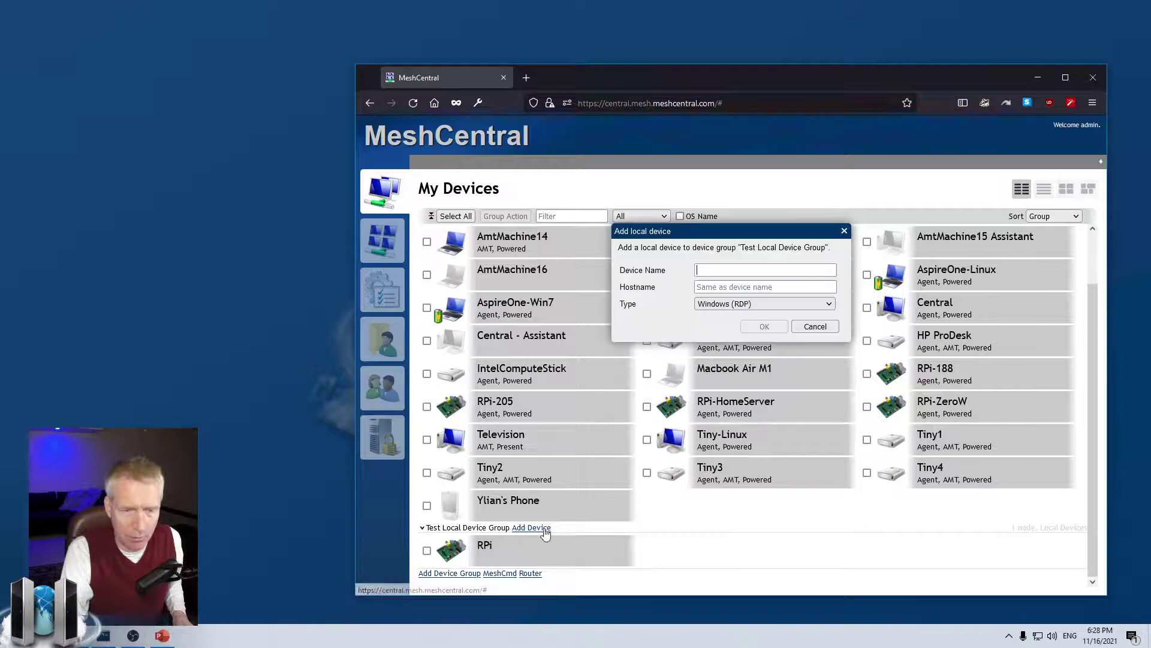
pyautogui.click(774, 290)
pyautogui.hotkey('ctrl', 'v')
pyautogui.click(716, 269)
pyautogui.write('Te')
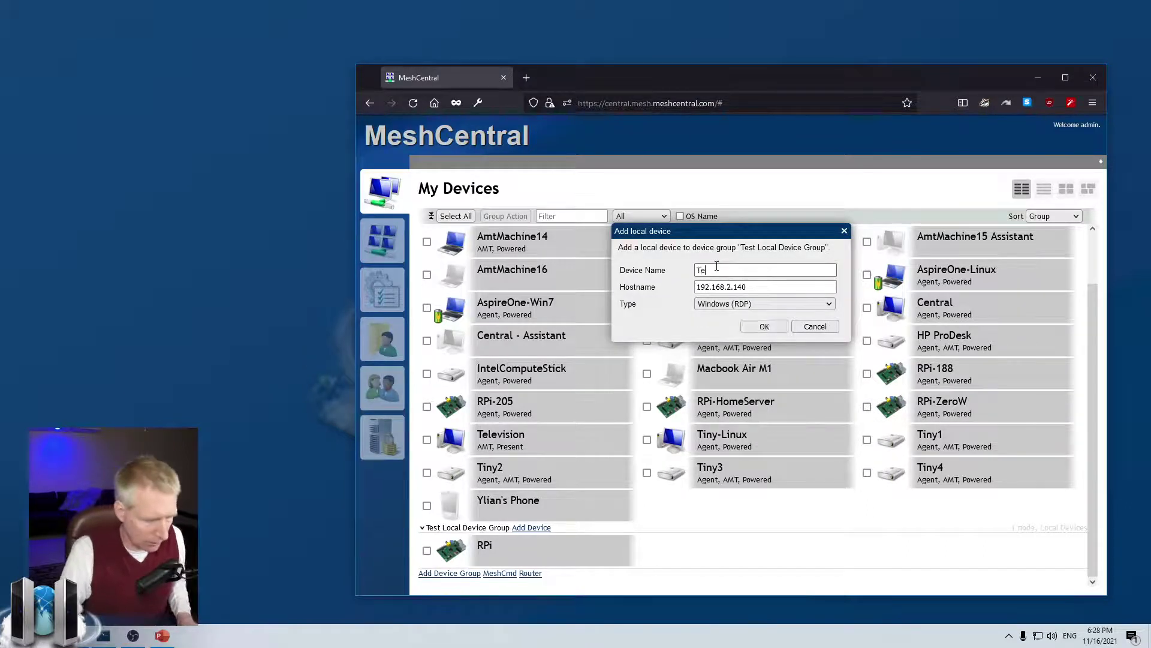
pyautogui.write('st Windows')
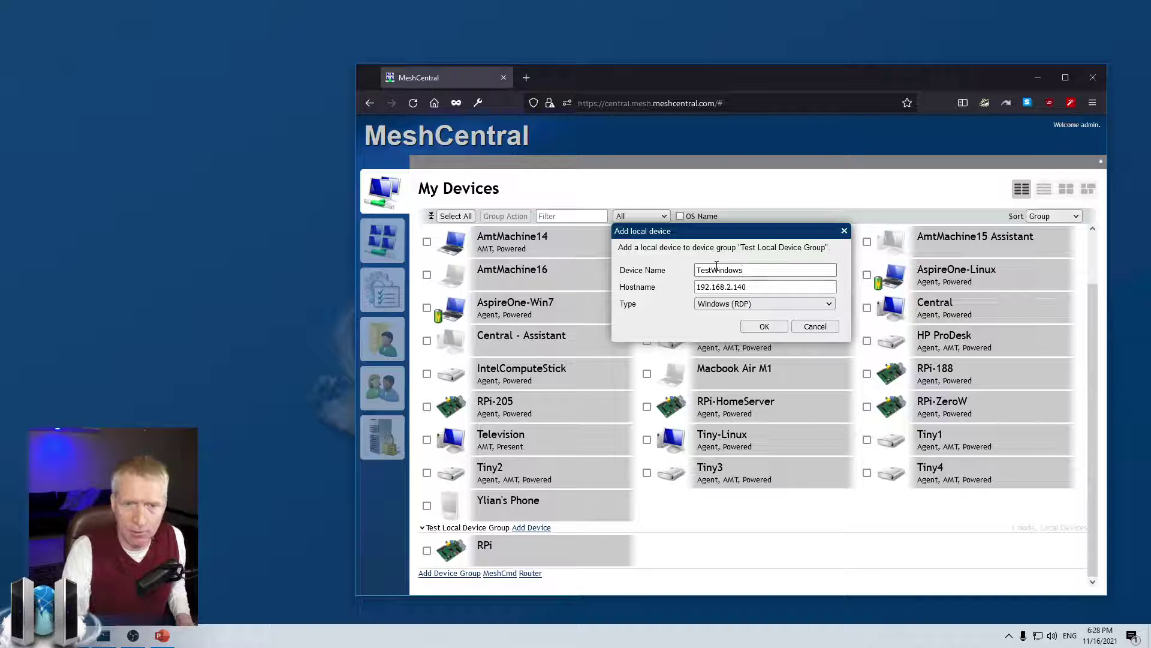
pyautogui.click(714, 269)
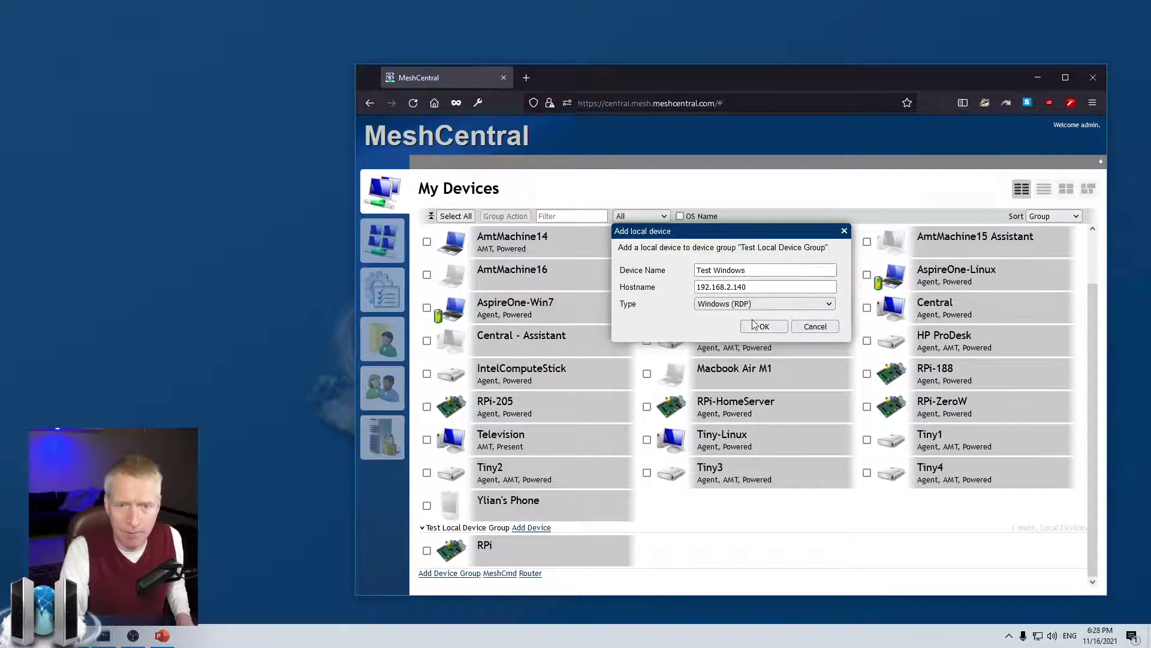
pyautogui.click(757, 325)
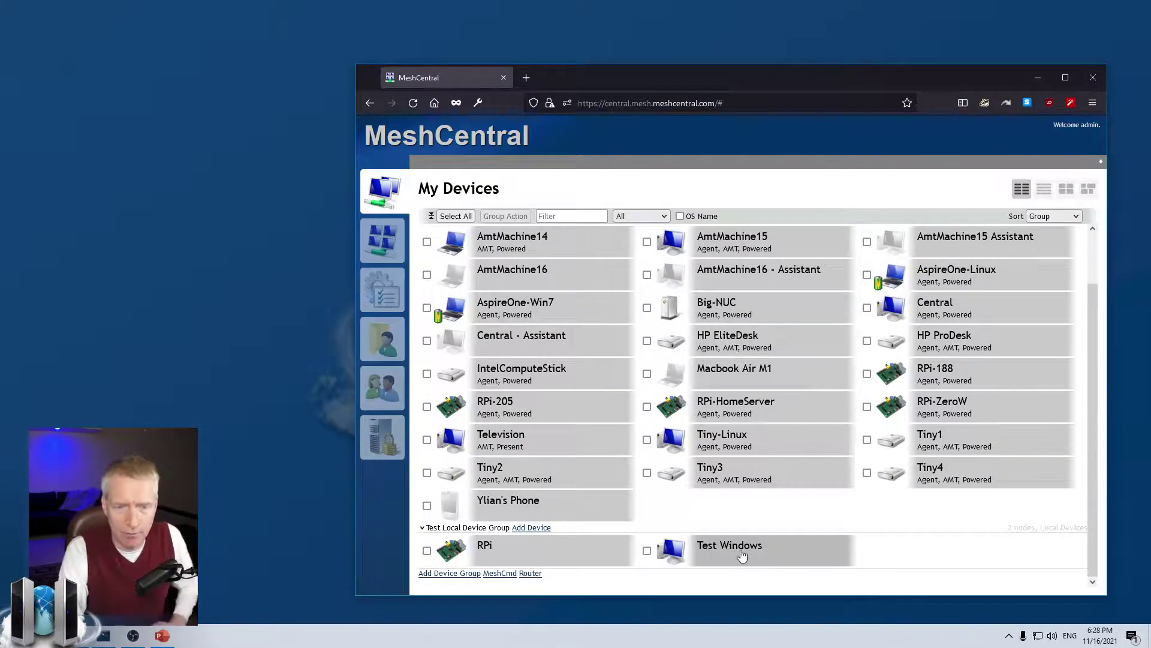
pyautogui.click(743, 555)
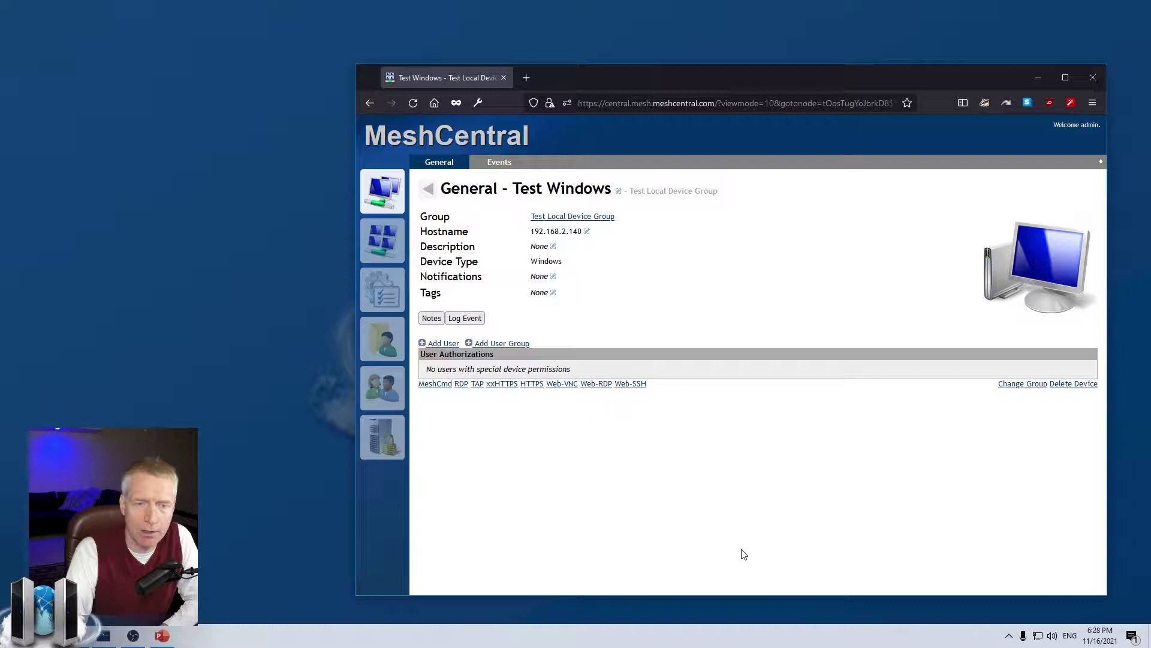
# - Connect Web-RDP to Test Windows with a new username and password, remembering credentials
pyautogui.click(593, 386)
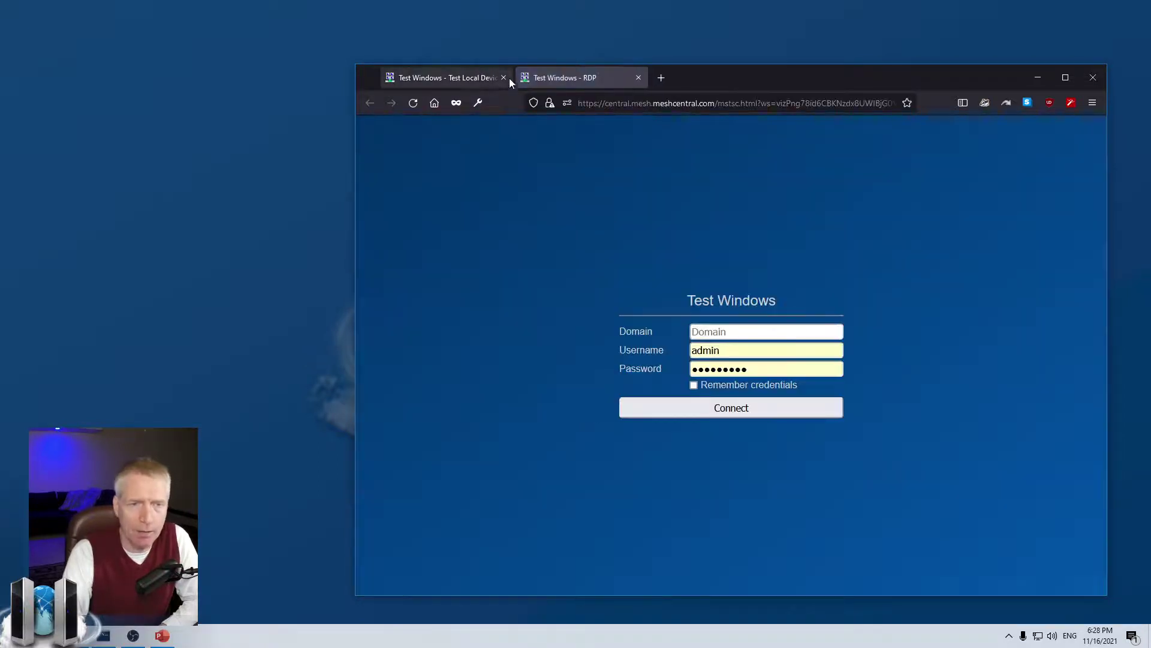
pyautogui.click(483, 75)
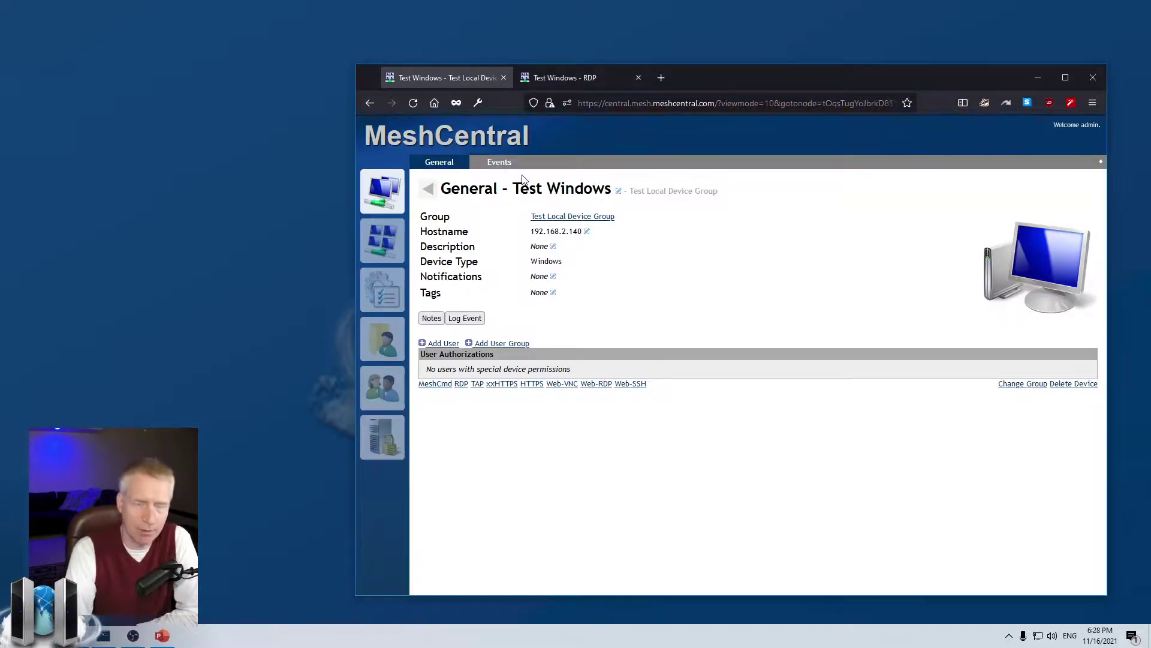
pyautogui.click(565, 80)
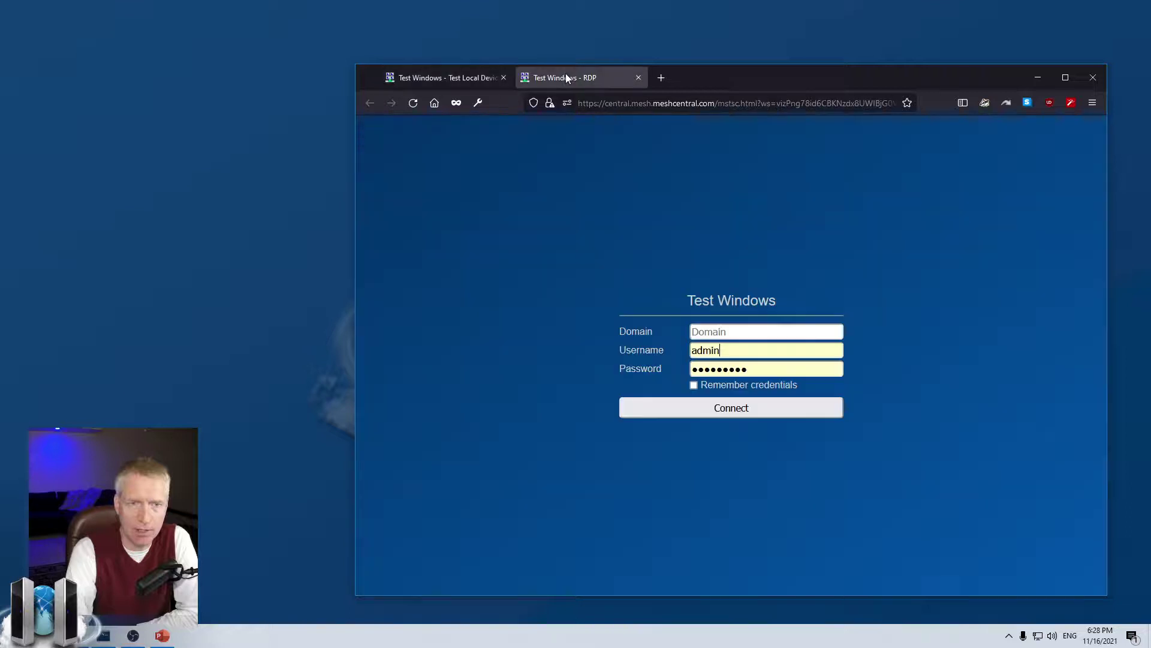
pyautogui.moveTo(742, 367); pyautogui.dragTo(501, 362)
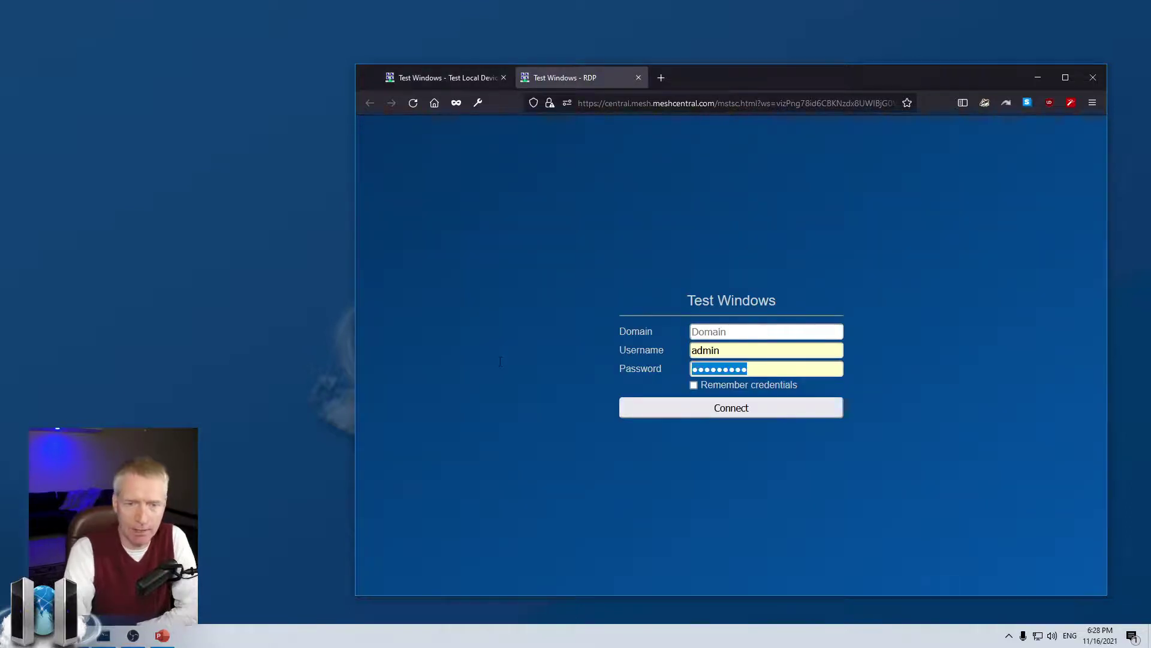
pyautogui.write('•')
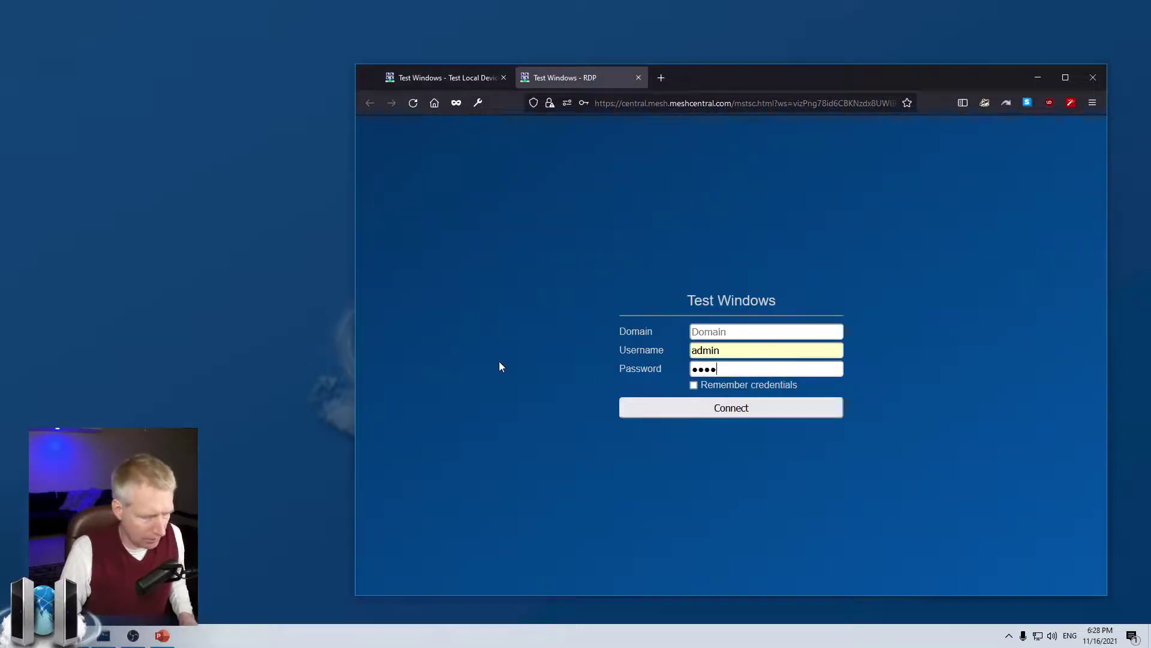
pyautogui.moveTo(720, 350); pyautogui.dragTo(589, 339)
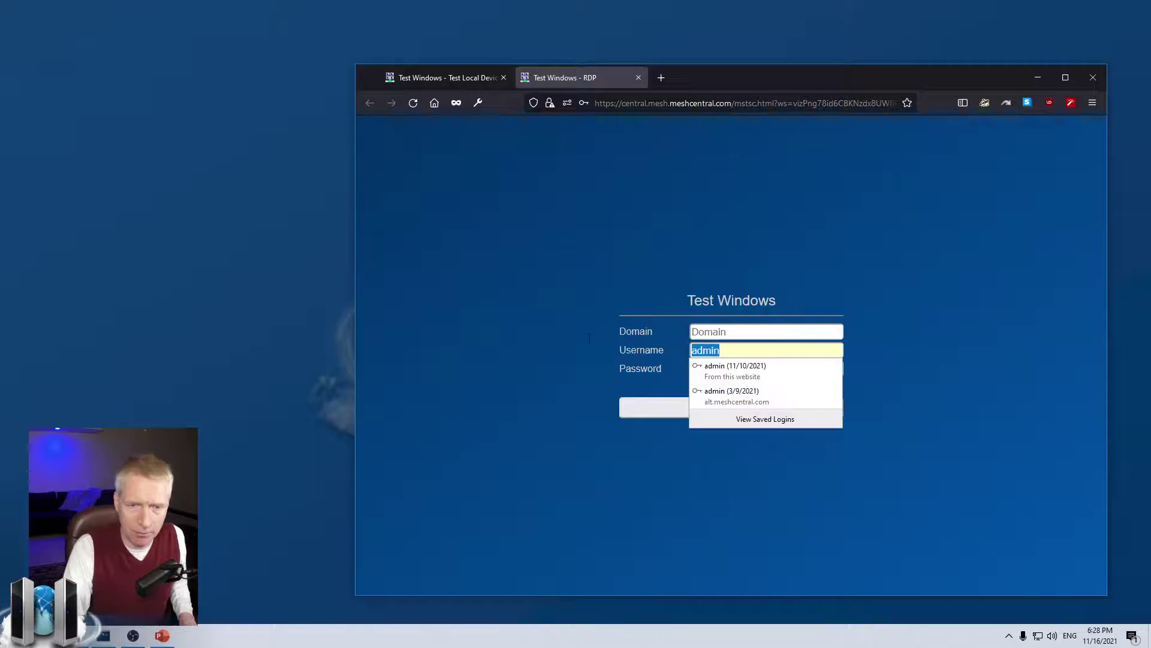
pyautogui.write('demo')
pyautogui.press('Tab')
pyautogui.write('••••••••')
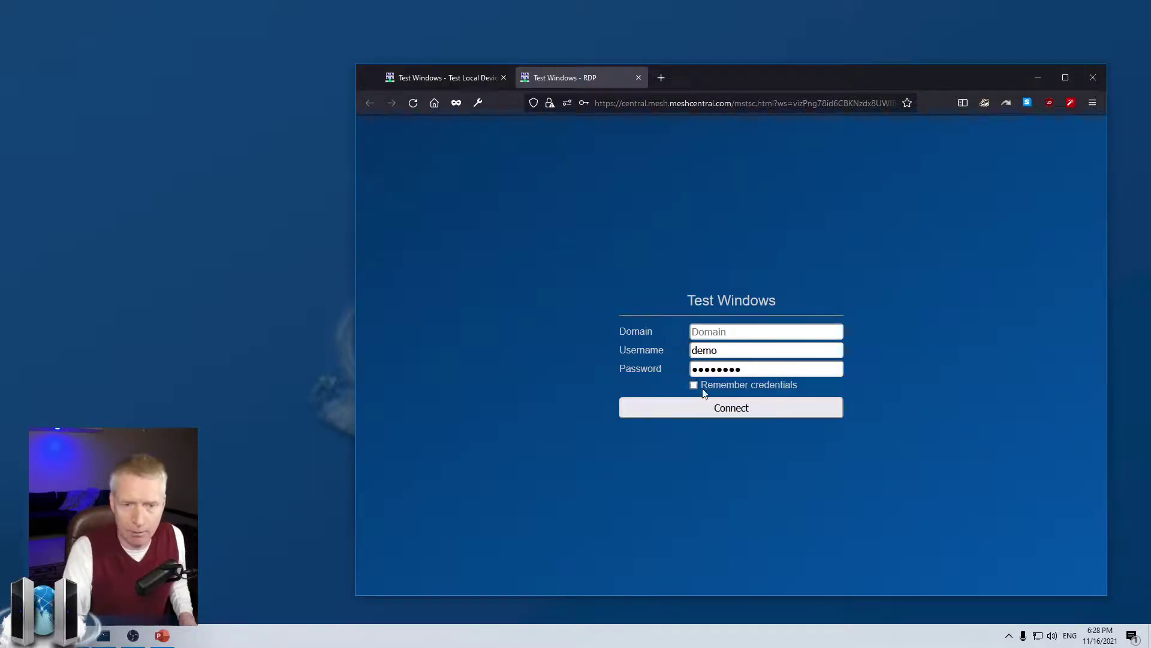
pyautogui.click(694, 389)
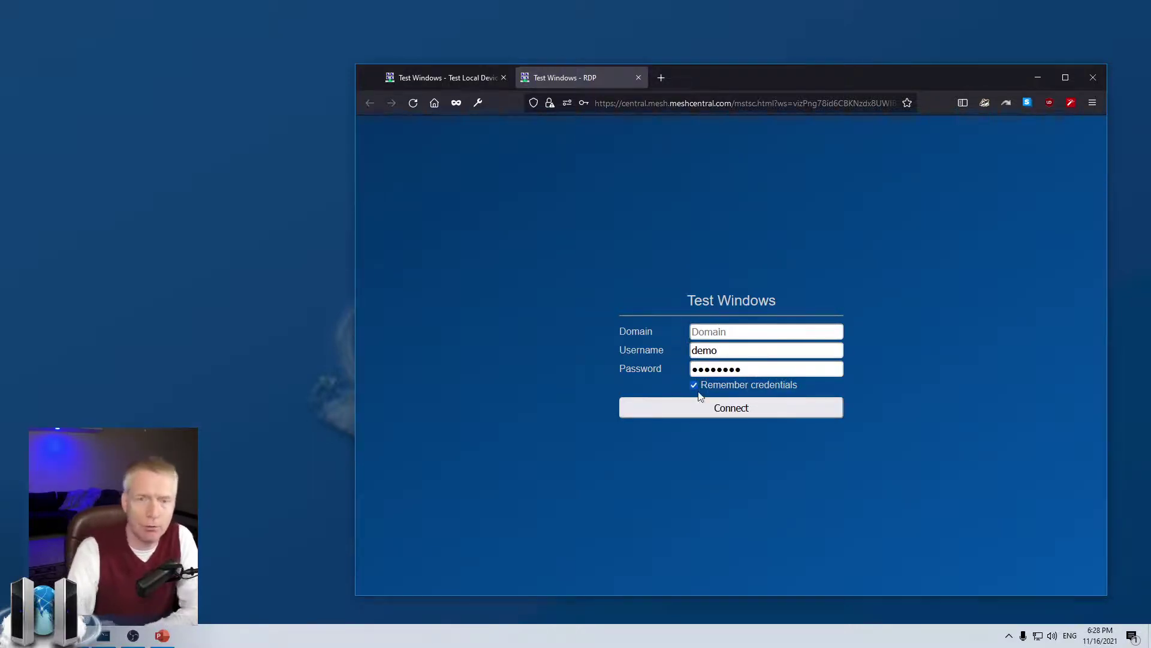
pyautogui.click(705, 413)
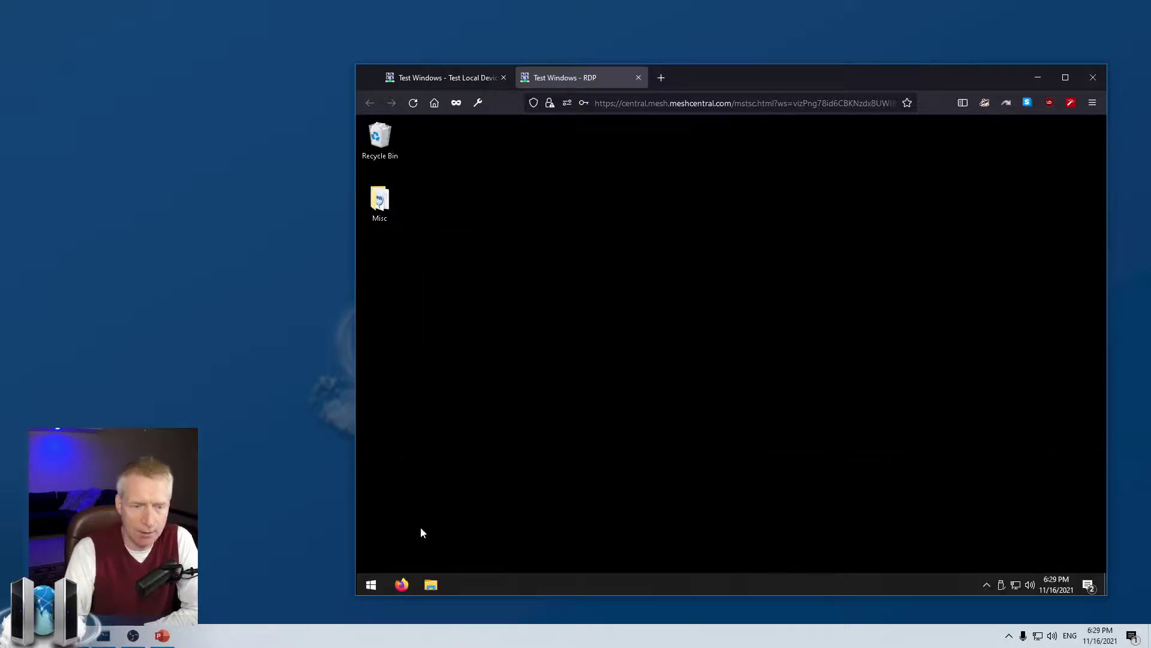
# - Disconnect the remote Windows session via Start > Power > Disconnect
pyautogui.click(372, 588)
pyautogui.click(372, 585)
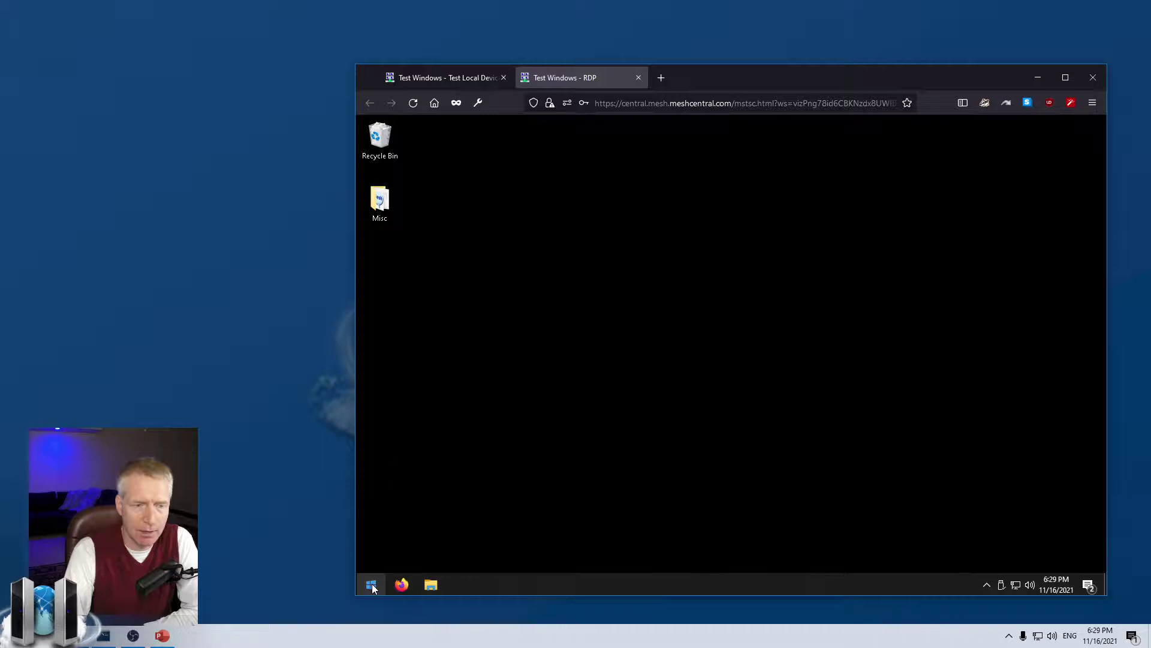
pyautogui.click(372, 586)
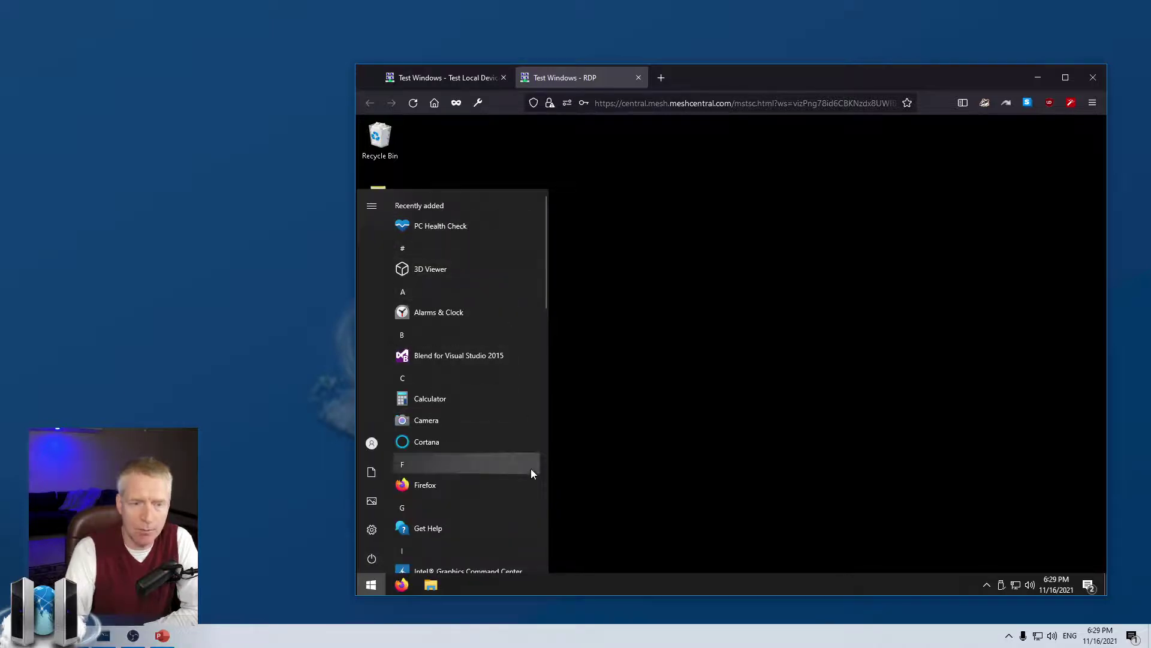
pyautogui.click(721, 339)
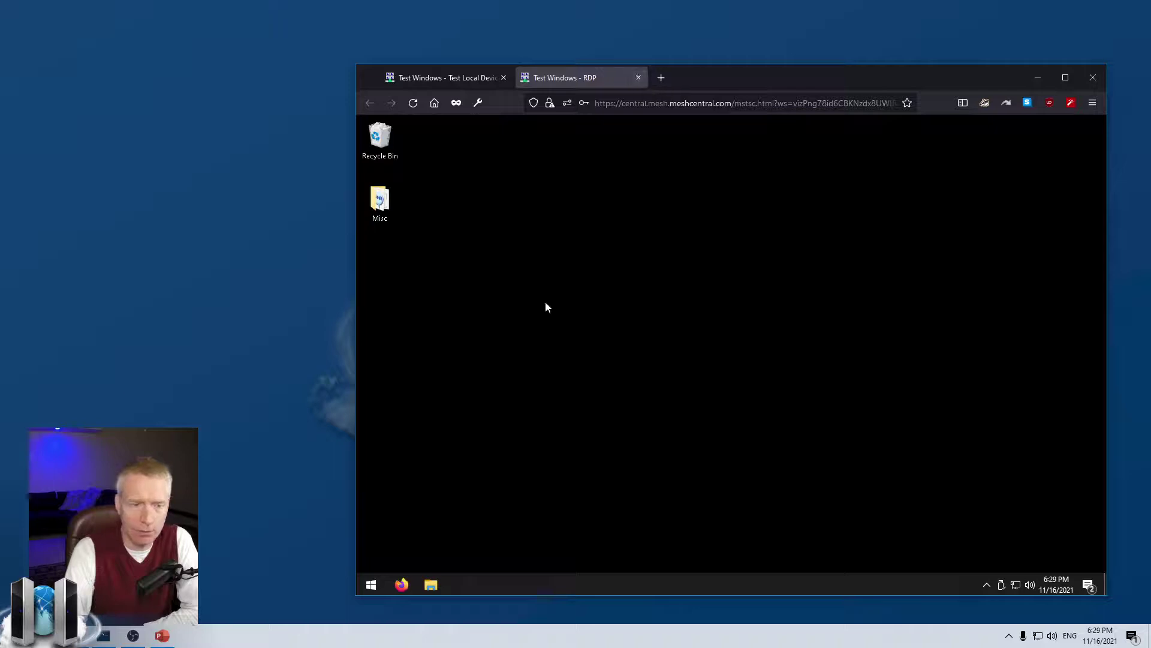
pyautogui.click(363, 589)
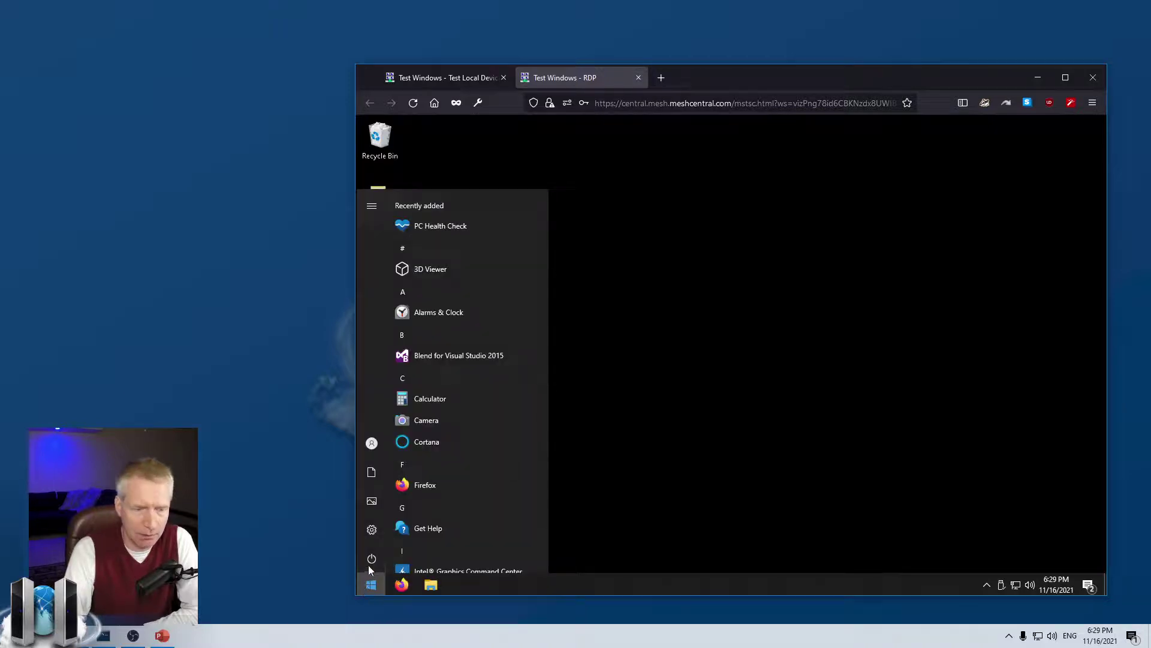
pyautogui.click(371, 560)
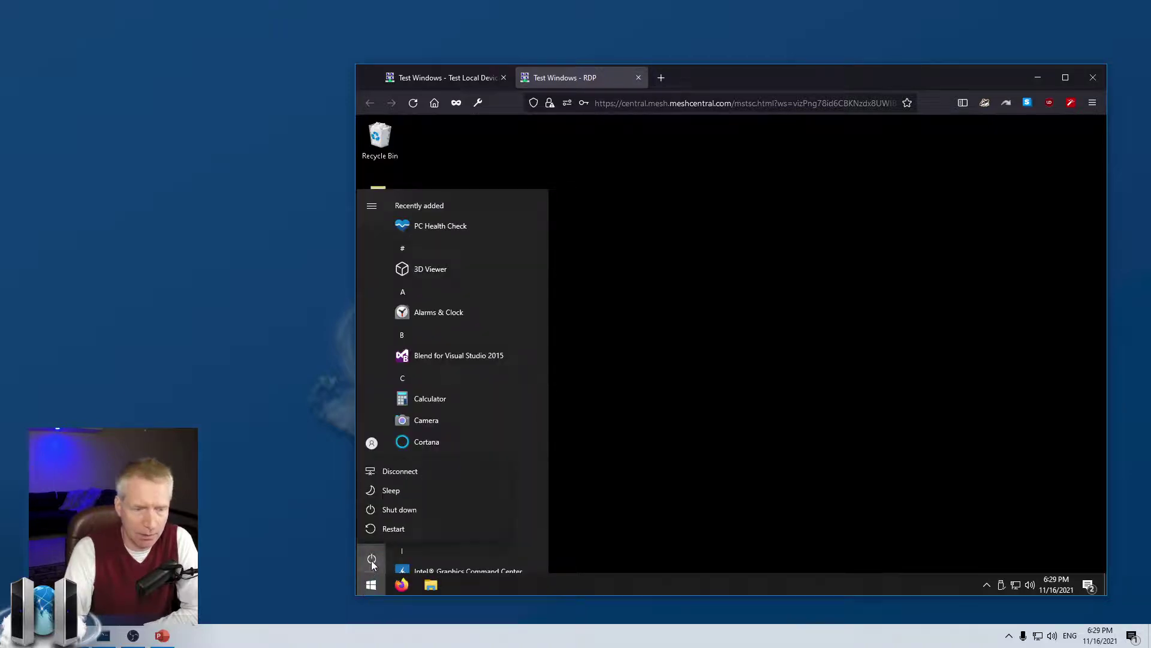
pyautogui.click(399, 473)
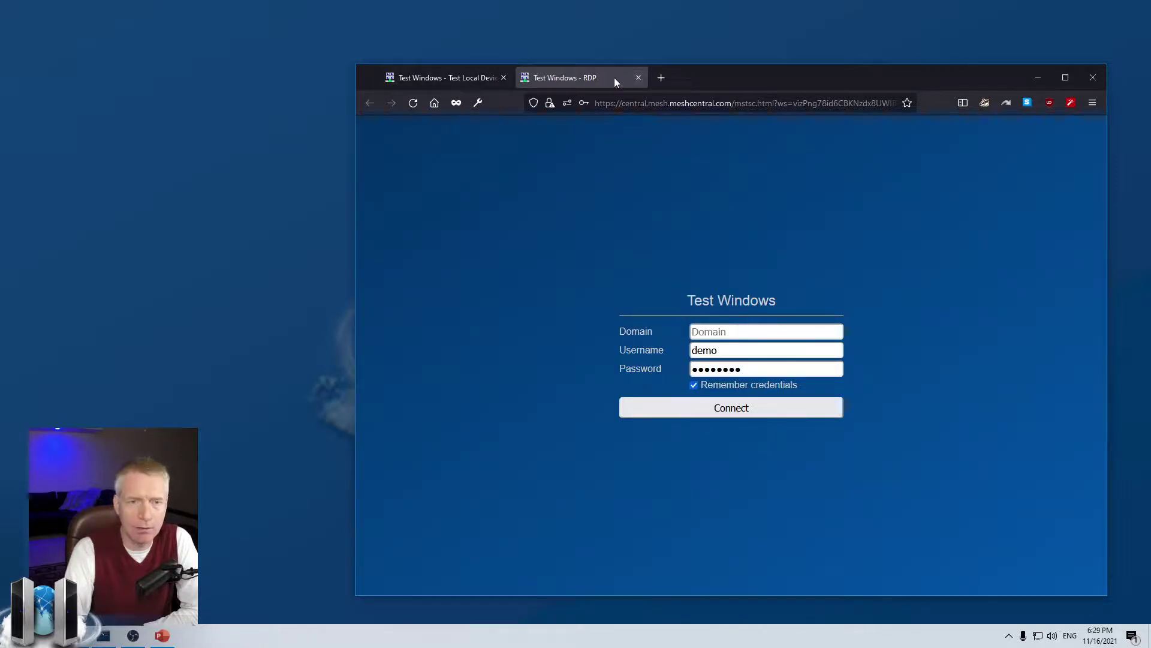
# - Close the RDP tab, verify RPi's saved SSH credentials, and return to My Devices
pyautogui.click(639, 78)
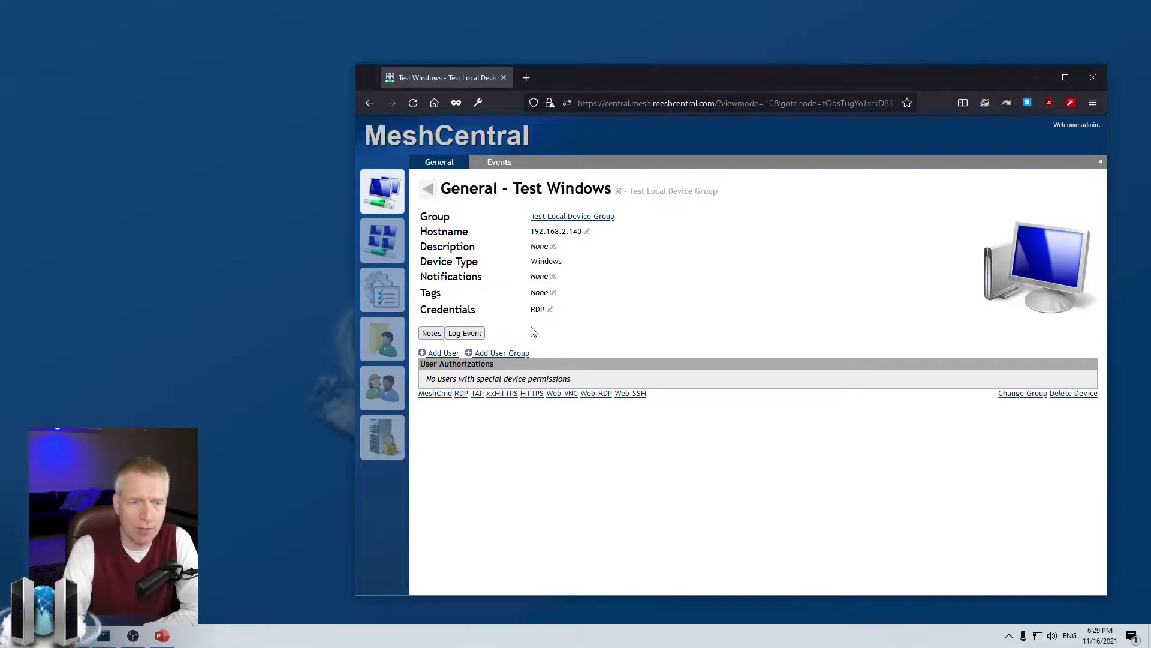
pyautogui.click(396, 204)
pyautogui.click(513, 549)
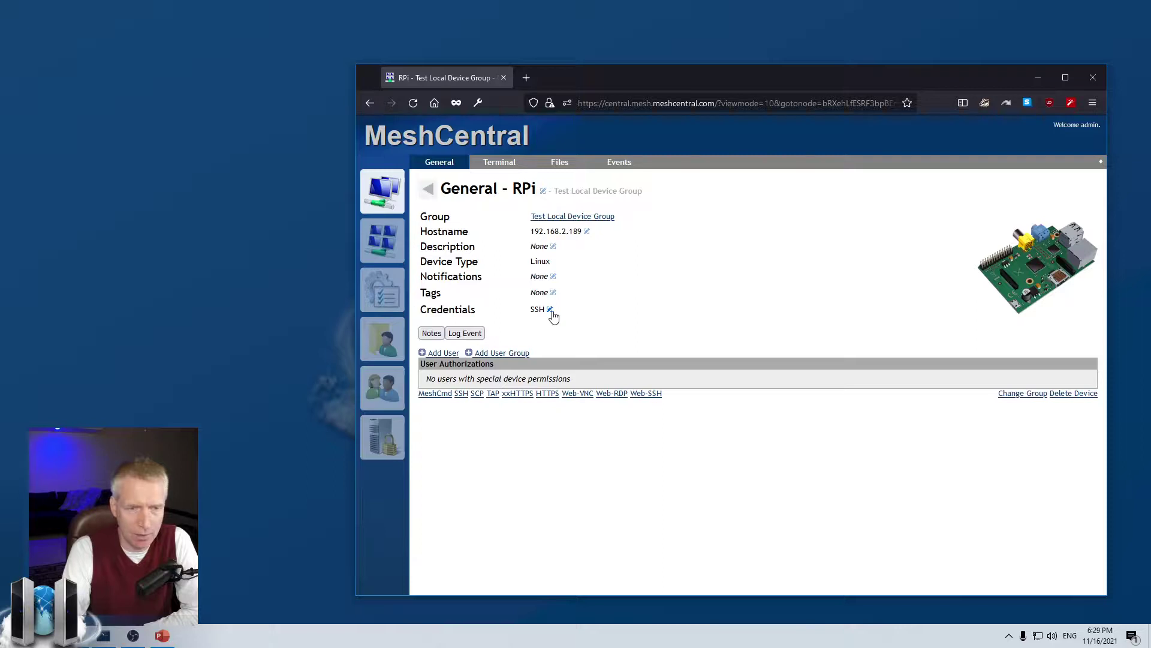
pyautogui.click(387, 198)
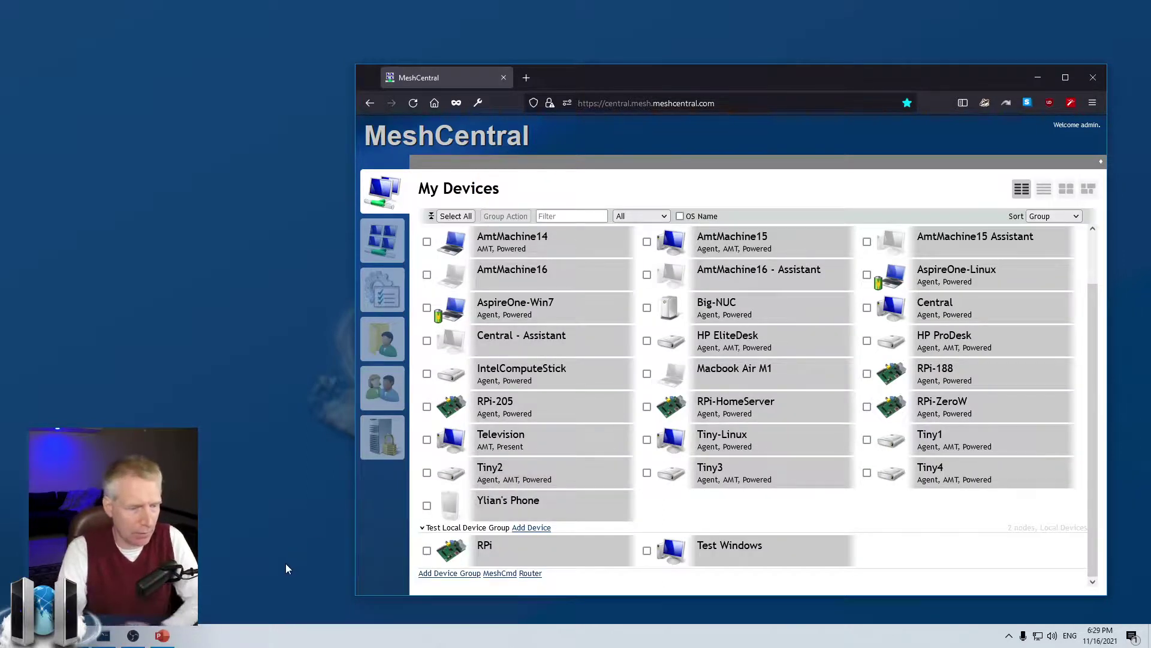
# - Bring PowerPoint forward and show slide 4 with the MeshAgent and Applications diagrams
pyautogui.click(162, 635)
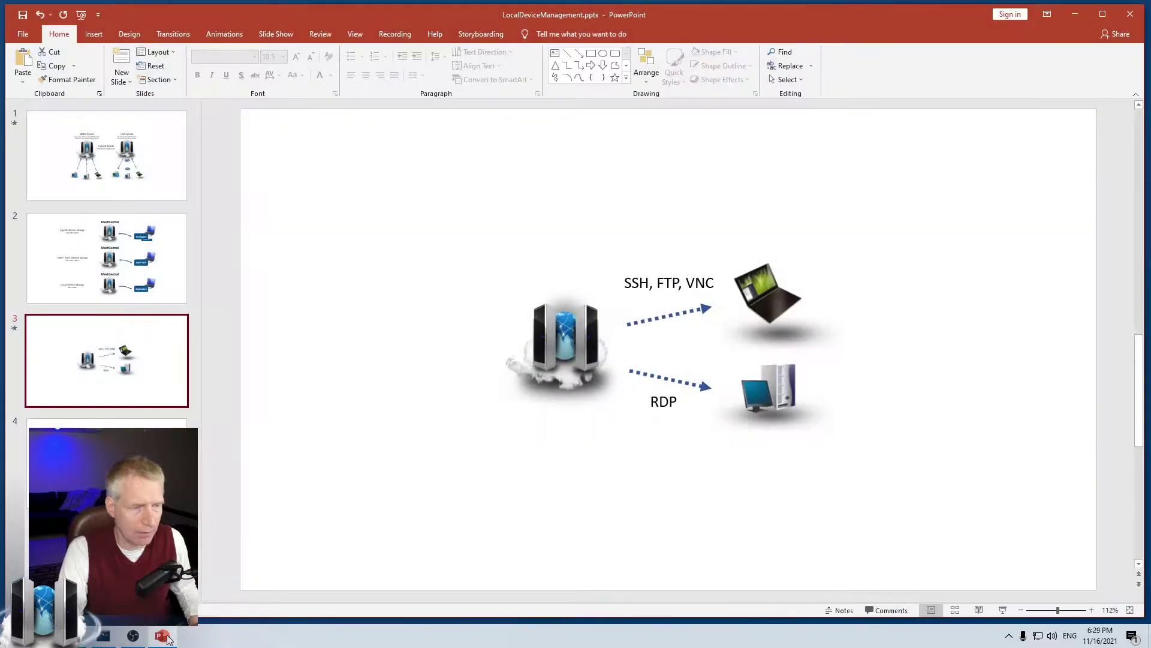
pyautogui.click(107, 462)
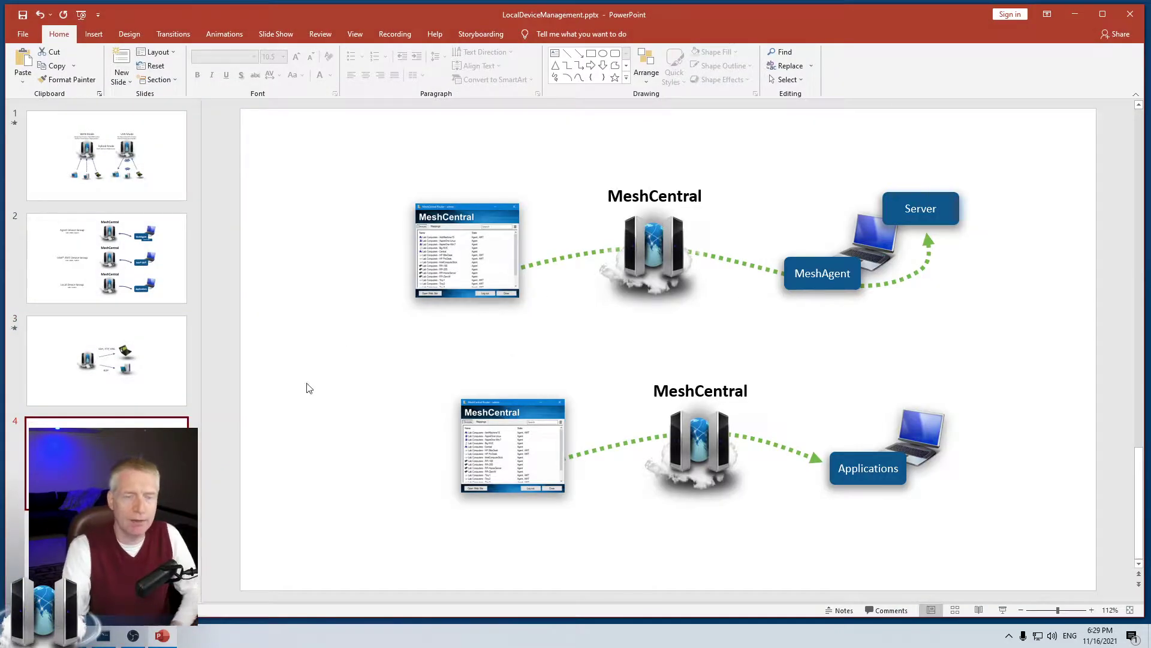